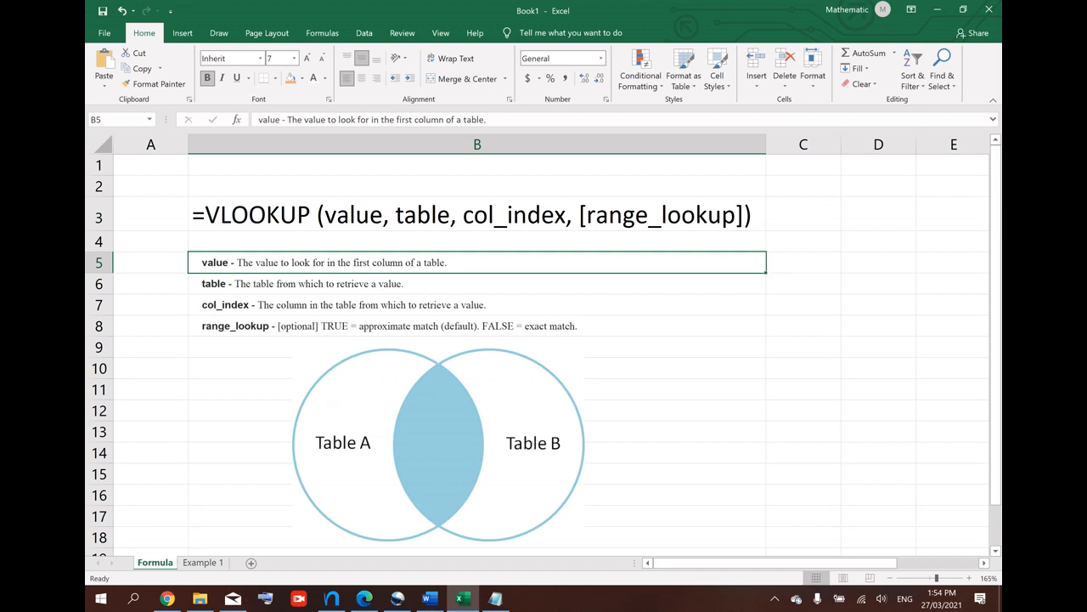
Step: Review the descriptions of the table, col_index and range_lookup arguments on the Formula sheet
{"action": "left_click", "coordinate": [476, 283]}
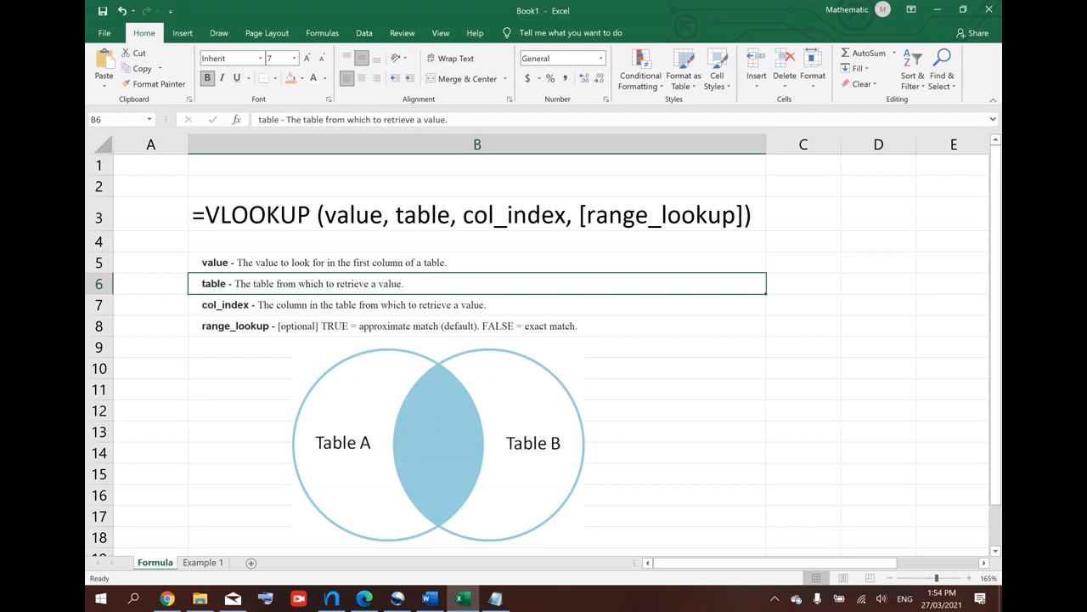
{"action": "left_click", "coordinate": [392, 308]}
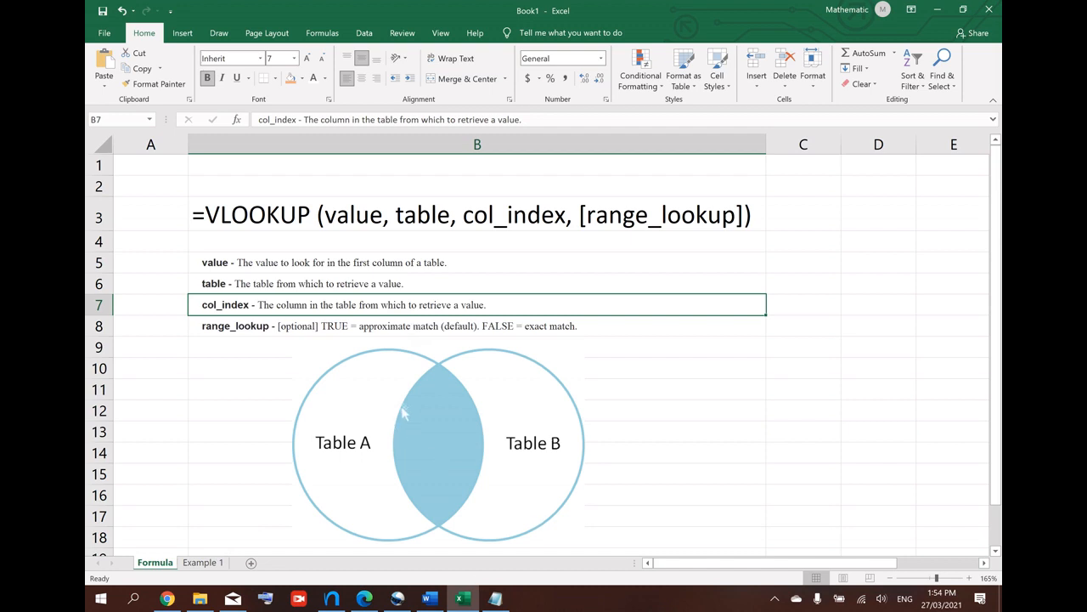
{"action": "left_click", "coordinate": [345, 330]}
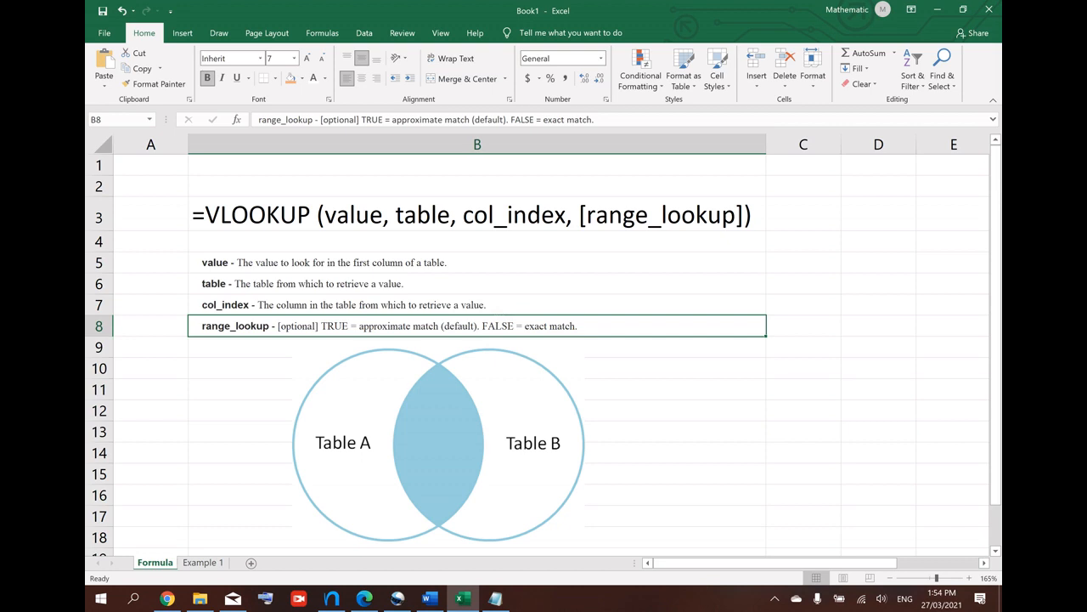
Step: On the Example 1 sheet, start a VLOOKUP formula in E6 under Copies Sold with A6 as the lookup value
{"action": "left_click", "coordinate": [209, 563]}
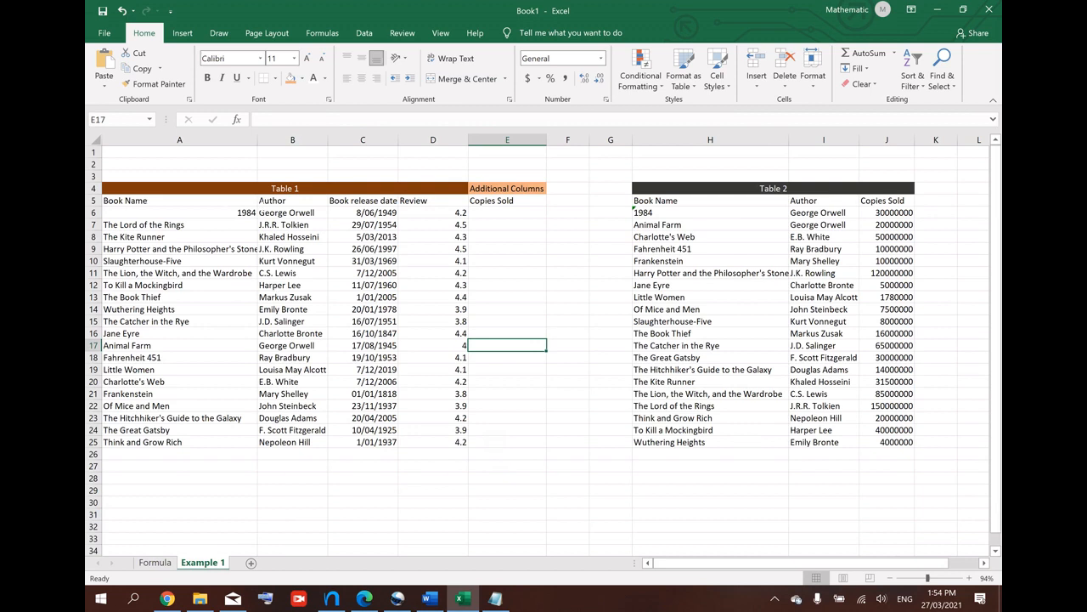
{"action": "left_click", "coordinate": [251, 201]}
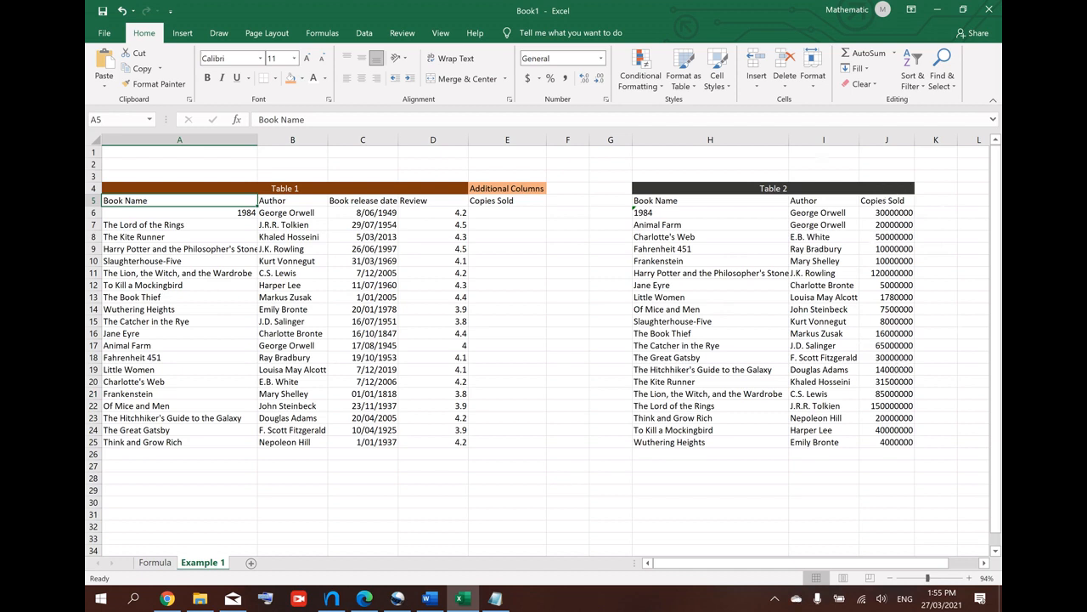
{"action": "left_click", "coordinate": [508, 212]}
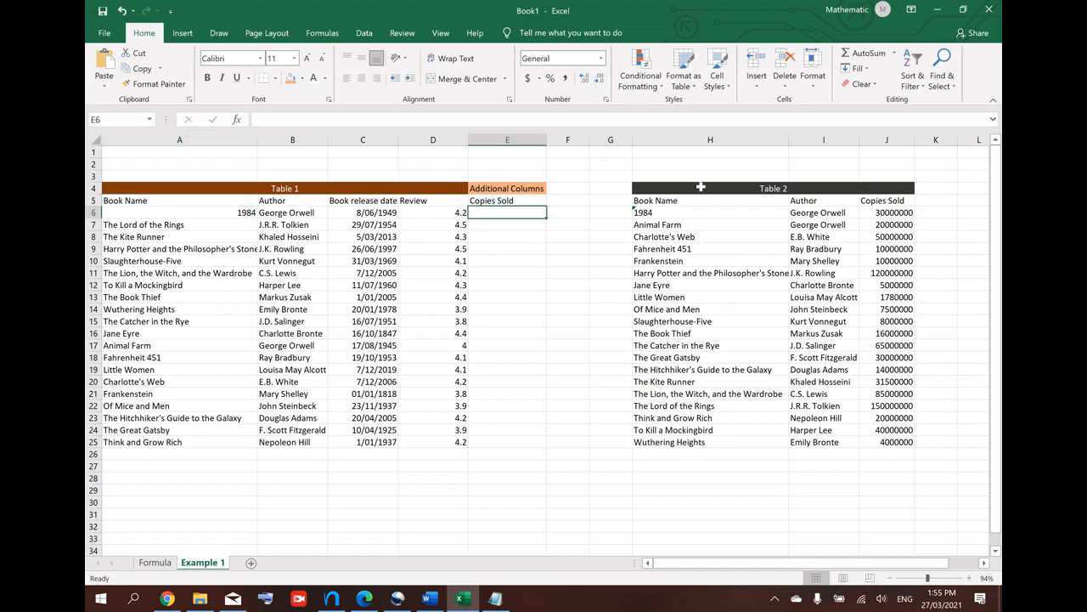
{"action": "type", "text": "=vlo"}
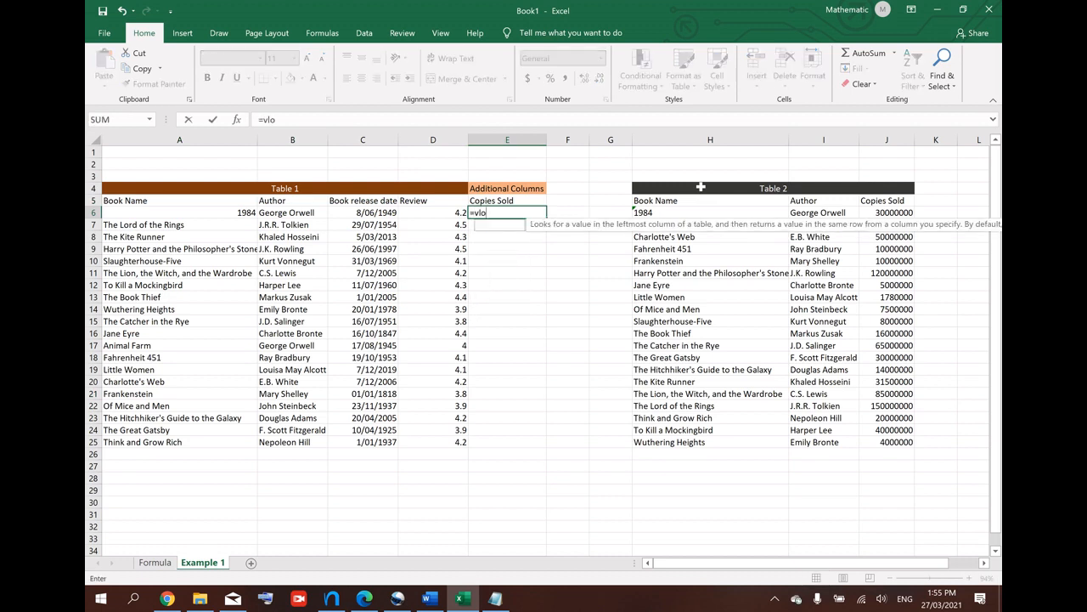
{"action": "type", "text": "okup("}
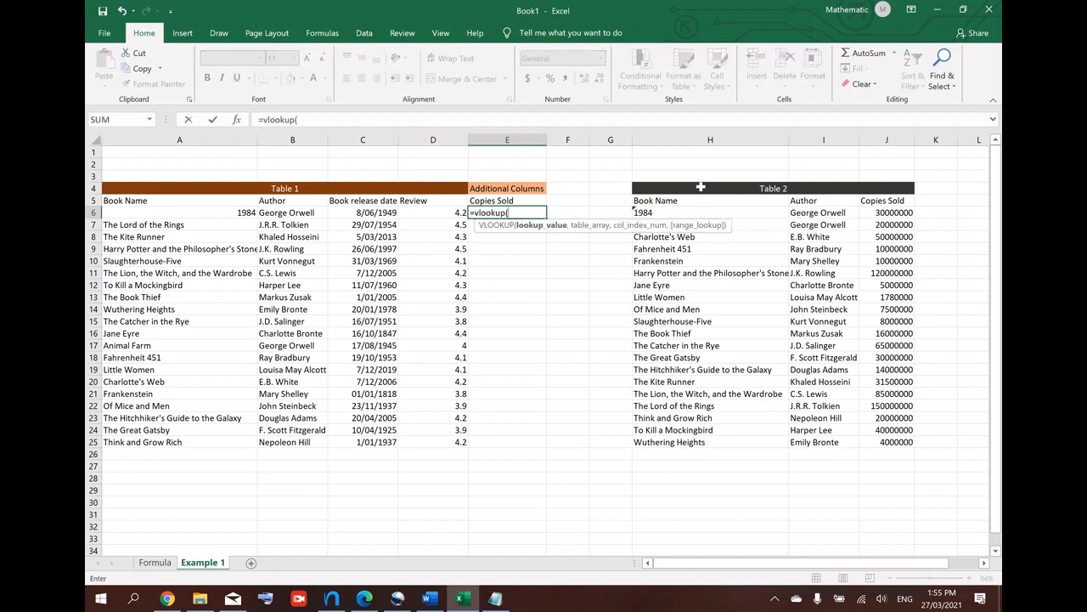
{"action": "left_click", "coordinate": [227, 214]}
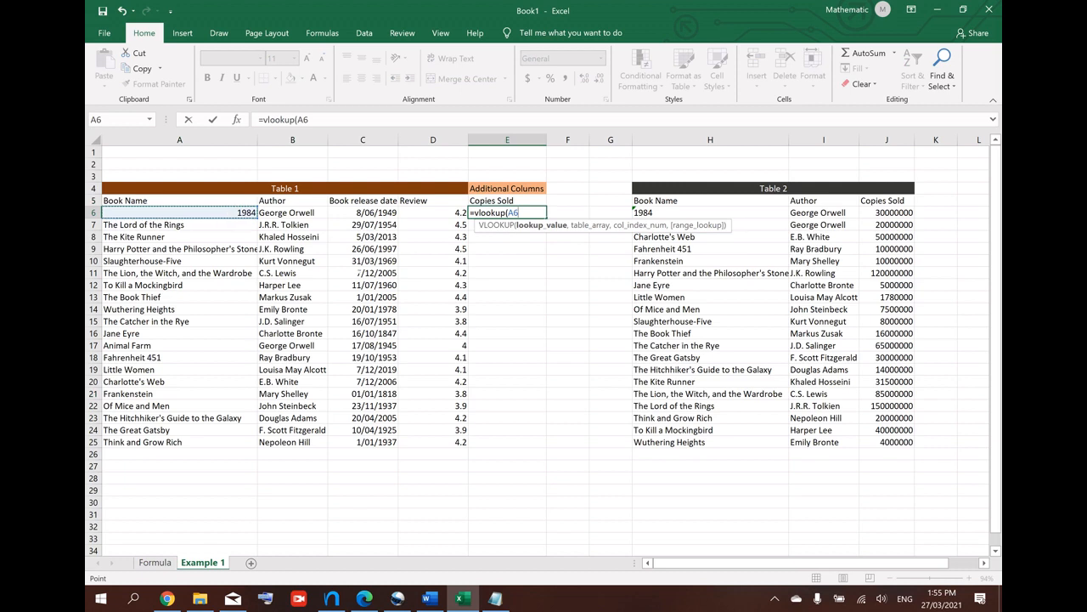
{"action": "type", "text": ","}
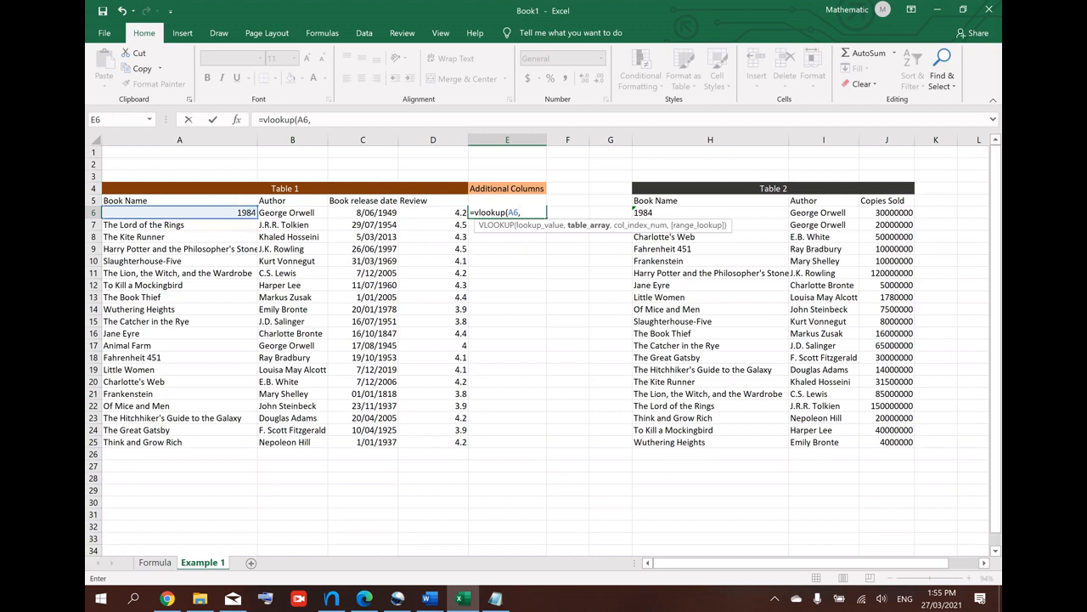
Step: Set the formula's table array to Table 2's data as the absolute range $H$6:$J$25
{"action": "left_click_drag", "start_coordinate": [724, 213], "coordinate": [718, 441]}
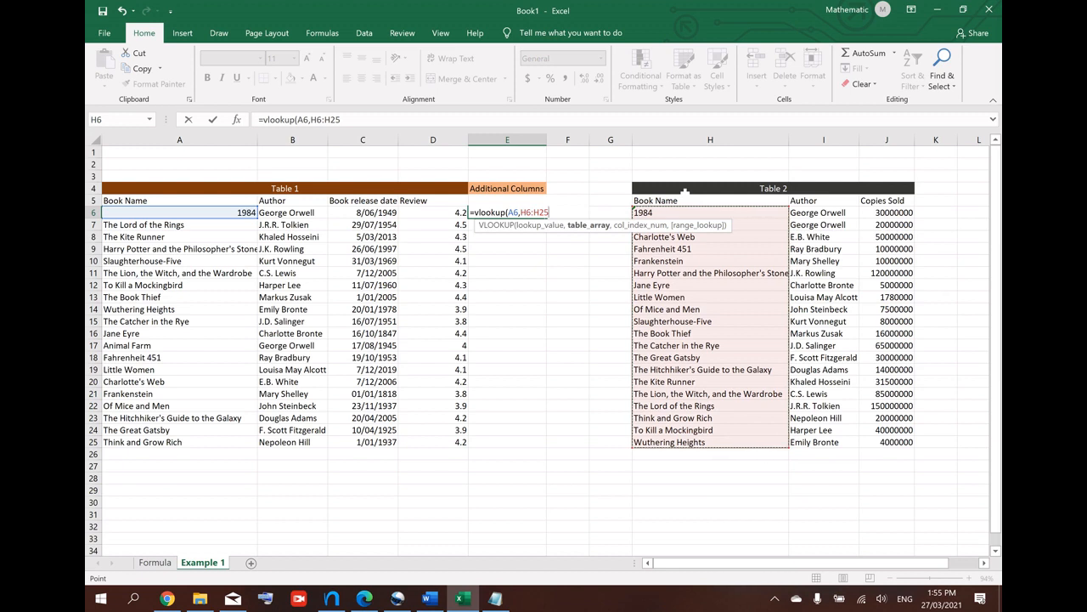
{"action": "key", "text": "shift+Right"}
{"action": "key", "text": "shift+Right"}
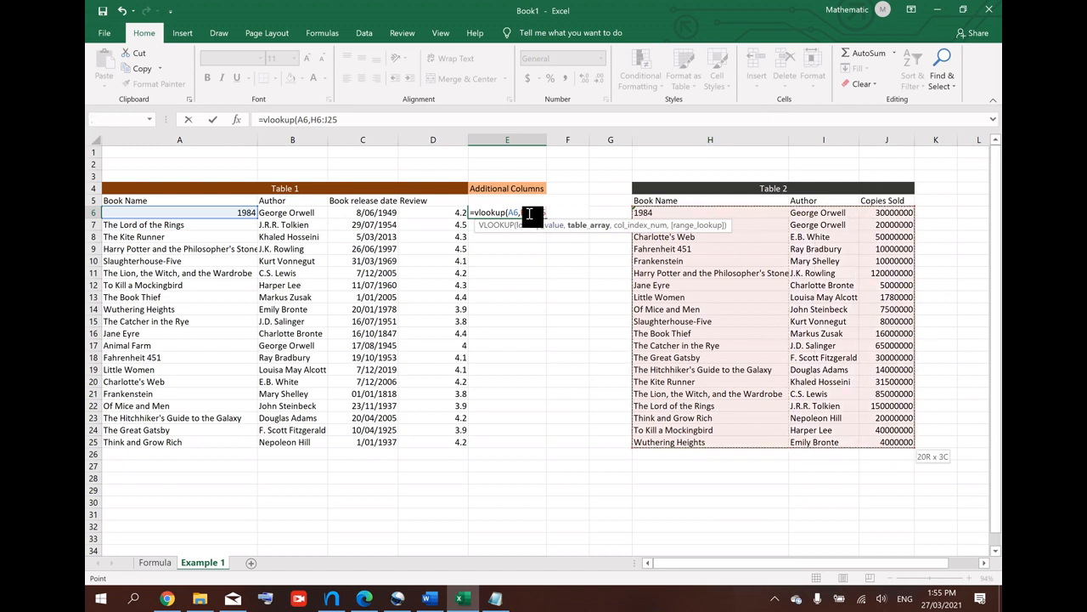
{"action": "left_click", "coordinate": [329, 121]}
{"action": "key", "text": "F4"}
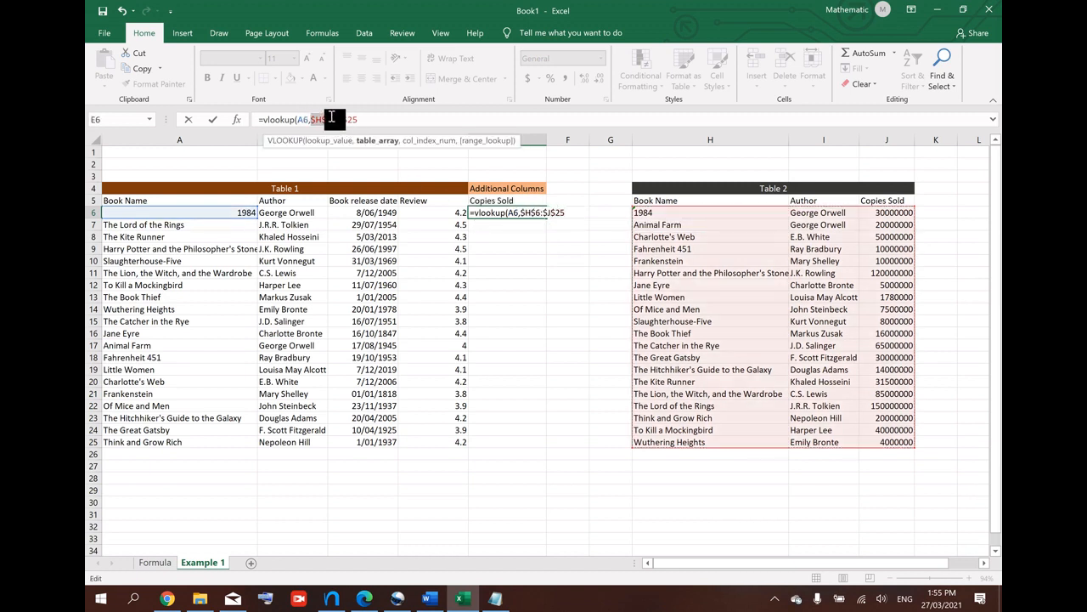
Step: Complete the VLOOKUP with column index 3 and FALSE for an exact match, and fill it down to E25
{"action": "left_click", "coordinate": [379, 120]}
{"action": "type", "text": ","}
{"action": "type", "text": "3,"}
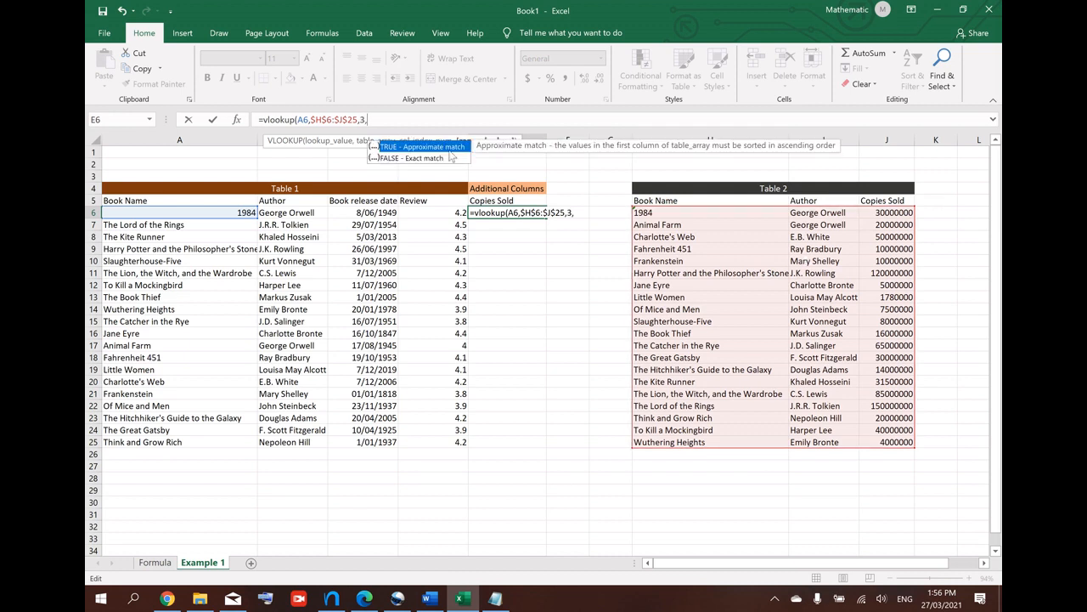
{"action": "type", "text": "FALSE)"}
{"action": "key", "text": "Return"}
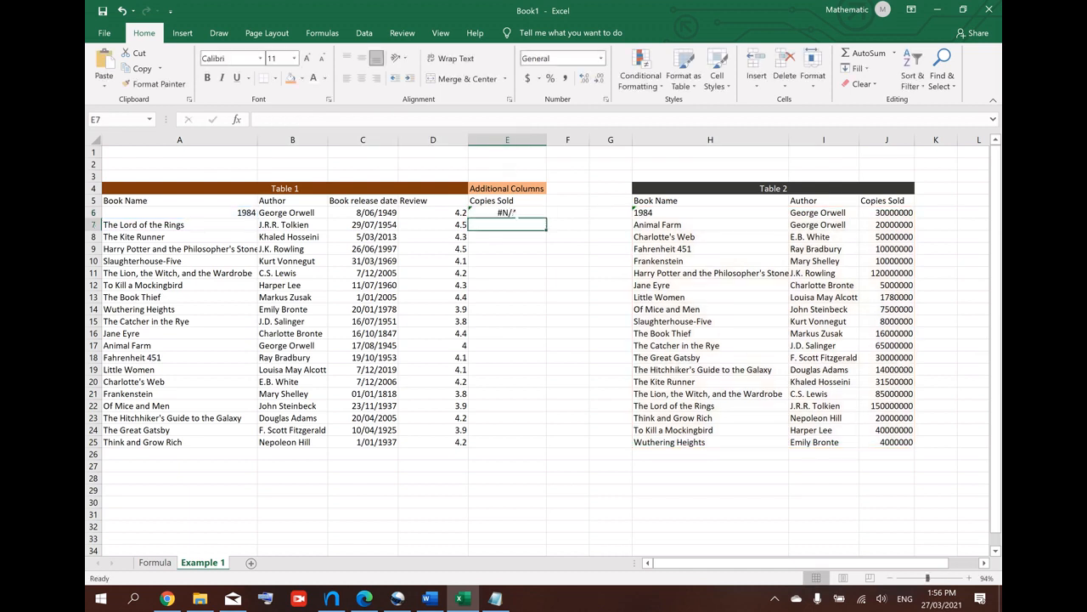
{"action": "left_click", "coordinate": [543, 216]}
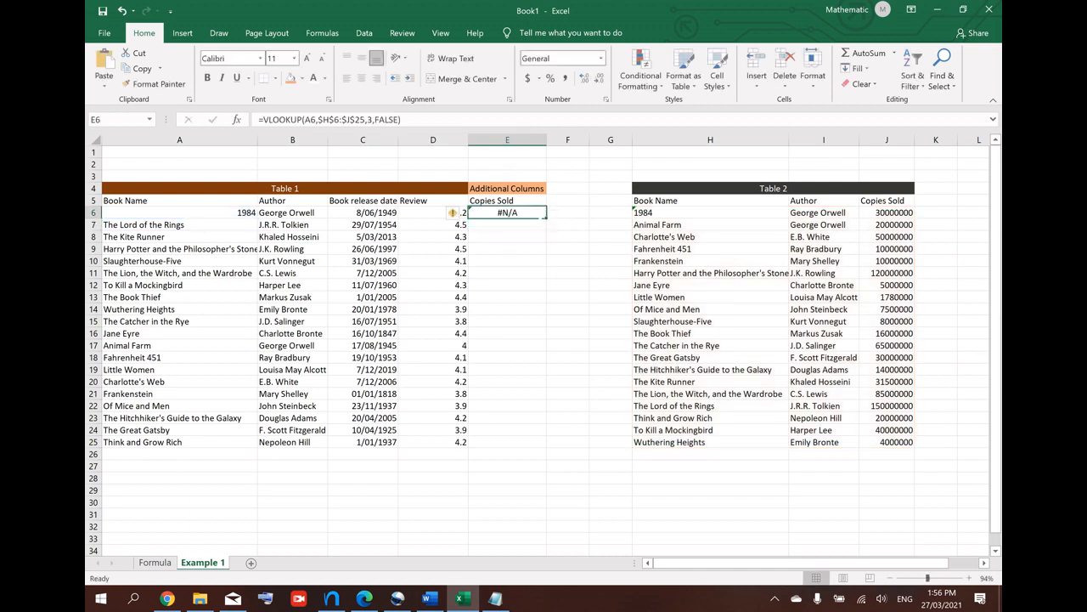
{"action": "left_click_drag", "start_coordinate": [547, 219], "coordinate": [547, 447]}
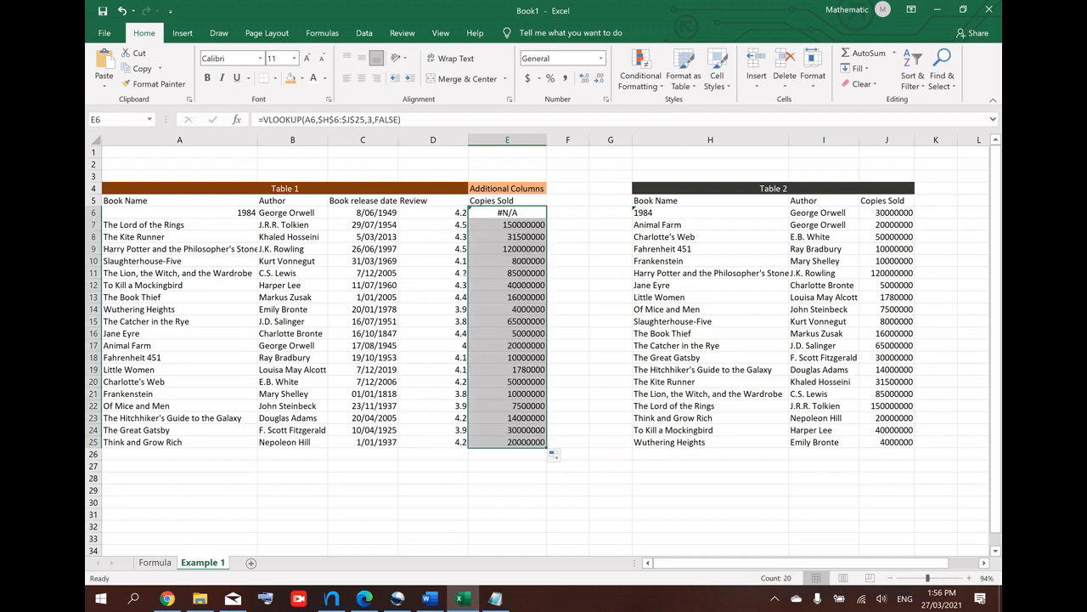
Step: Inspect the formula in E6 and compare the number formats of the 1984 book names in A6 and H6
{"action": "left_click", "coordinate": [510, 213]}
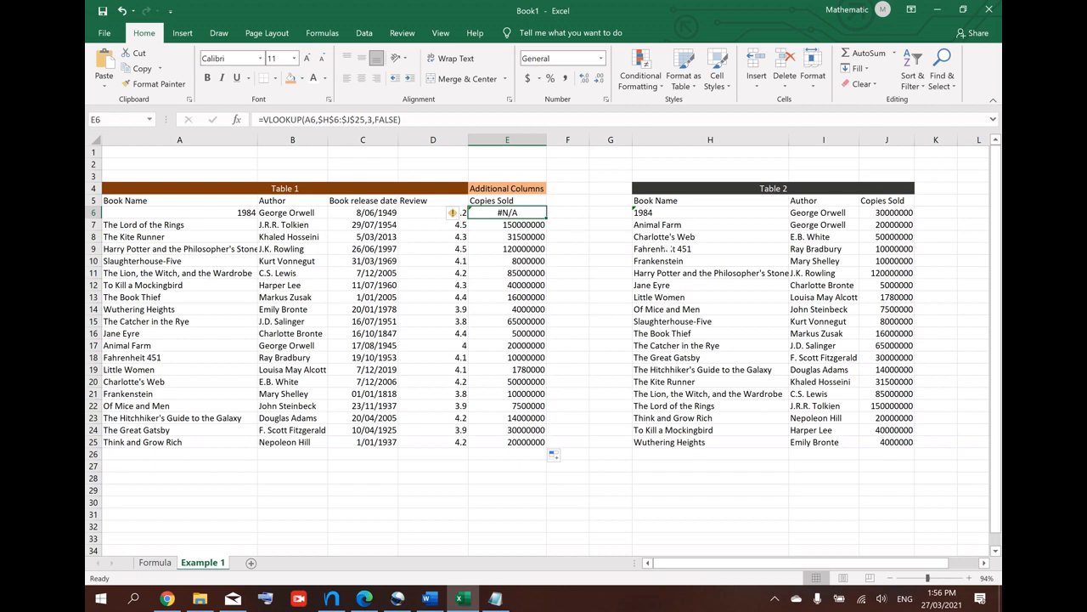
{"action": "left_click", "coordinate": [455, 123]}
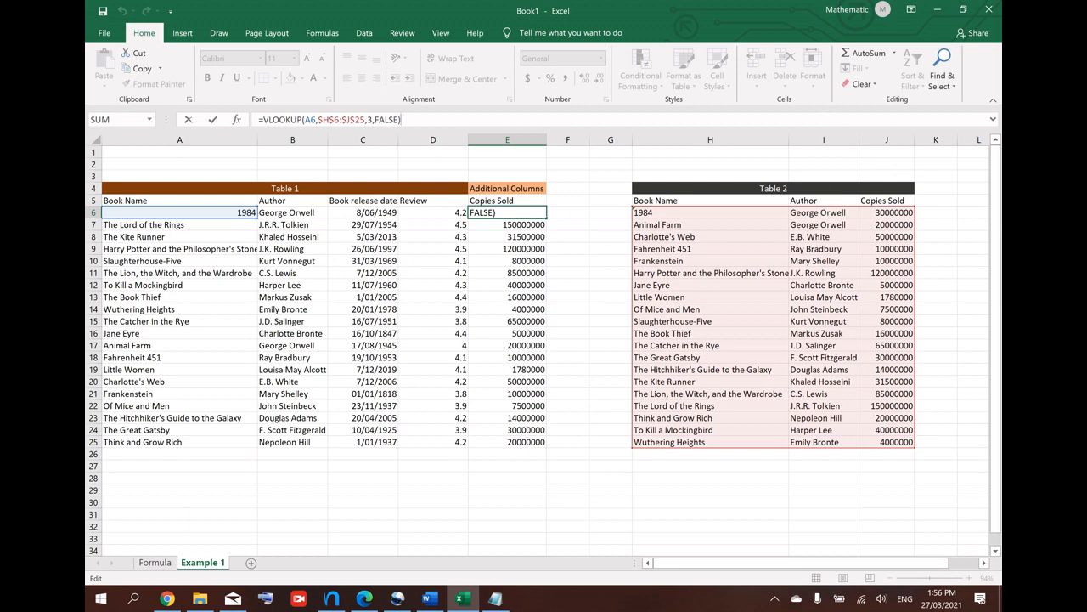
{"action": "key", "text": "Return"}
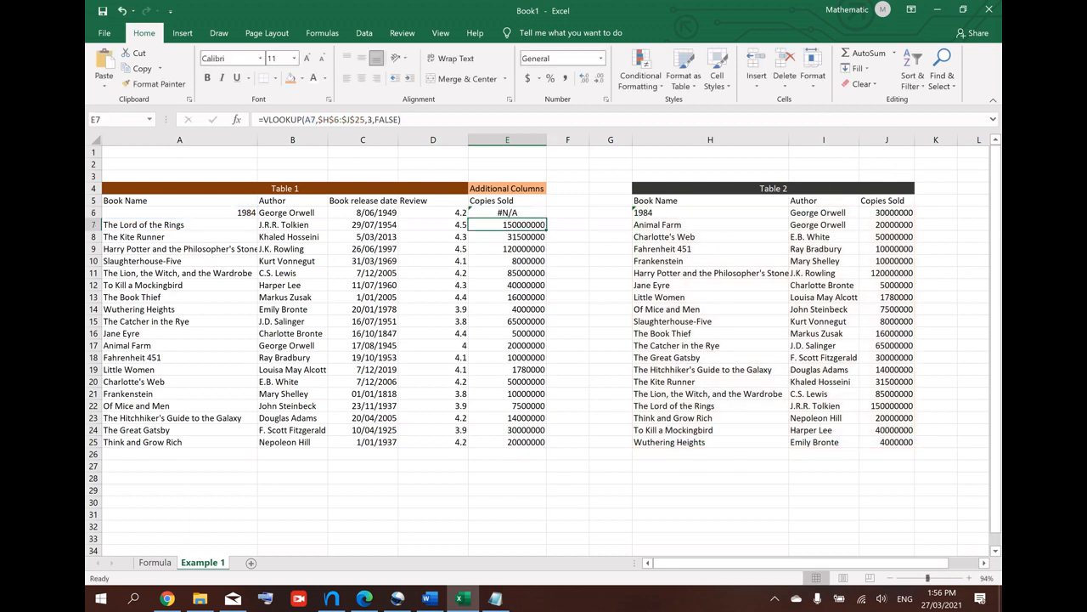
{"action": "key", "text": "Up"}
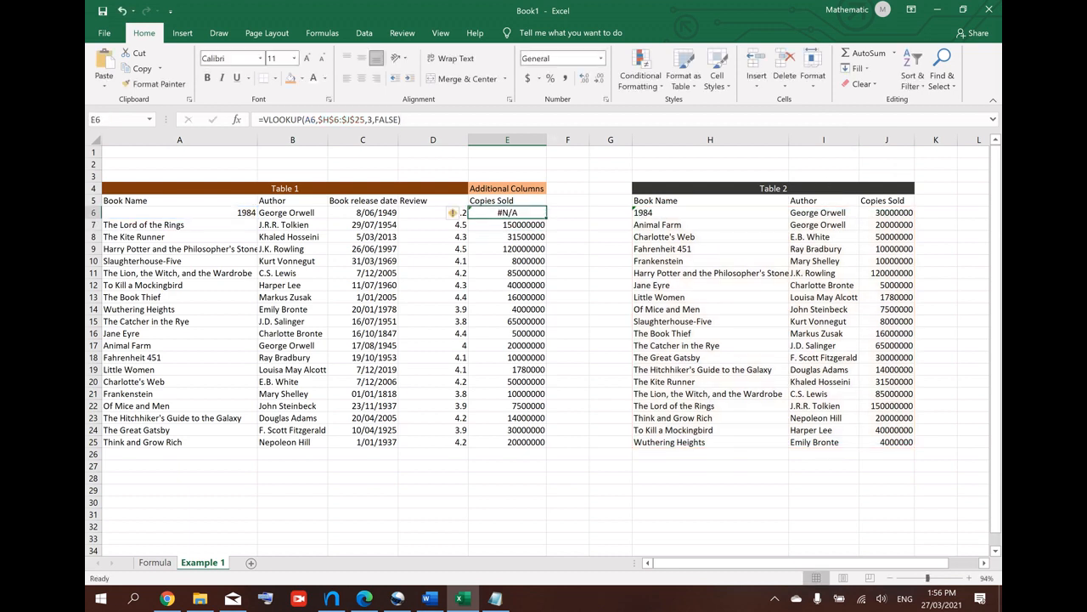
{"action": "left_click", "coordinate": [228, 215]}
{"action": "left_click", "coordinate": [721, 213]}
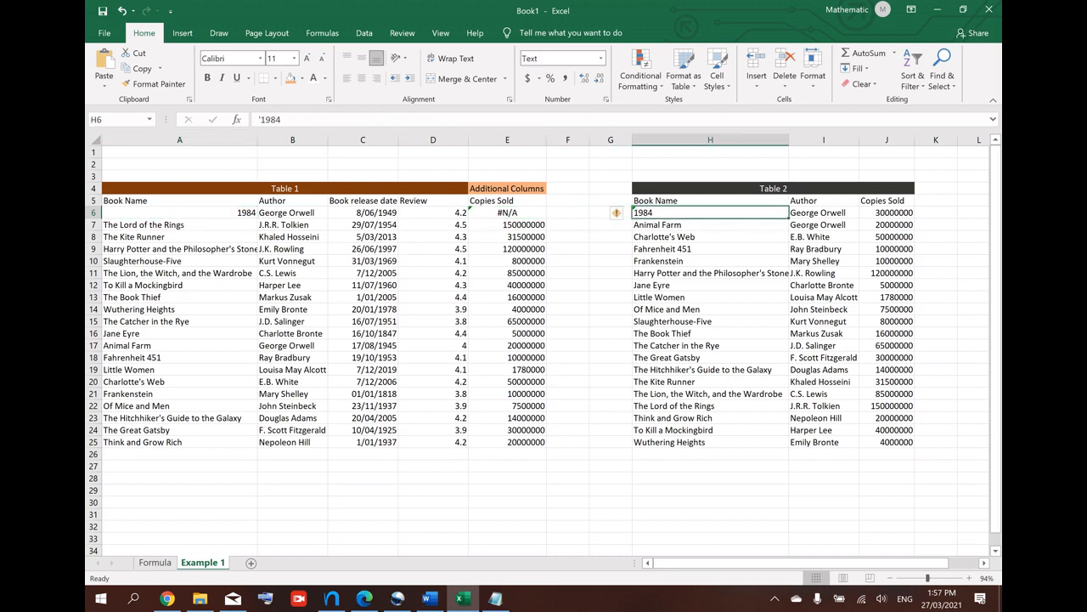
{"action": "left_click", "coordinate": [188, 239]}
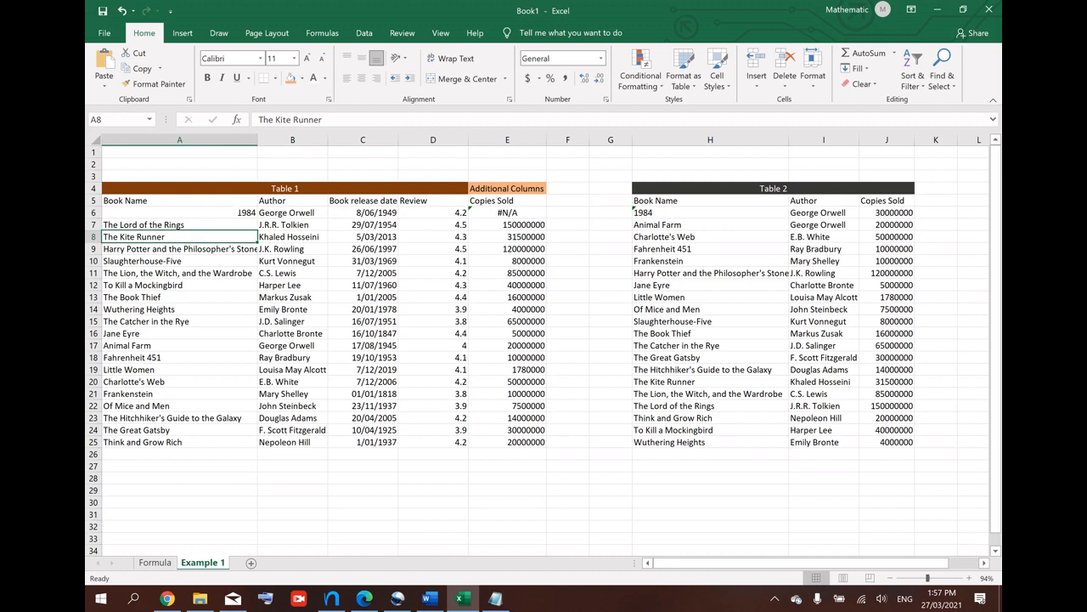
{"action": "left_click", "coordinate": [233, 212]}
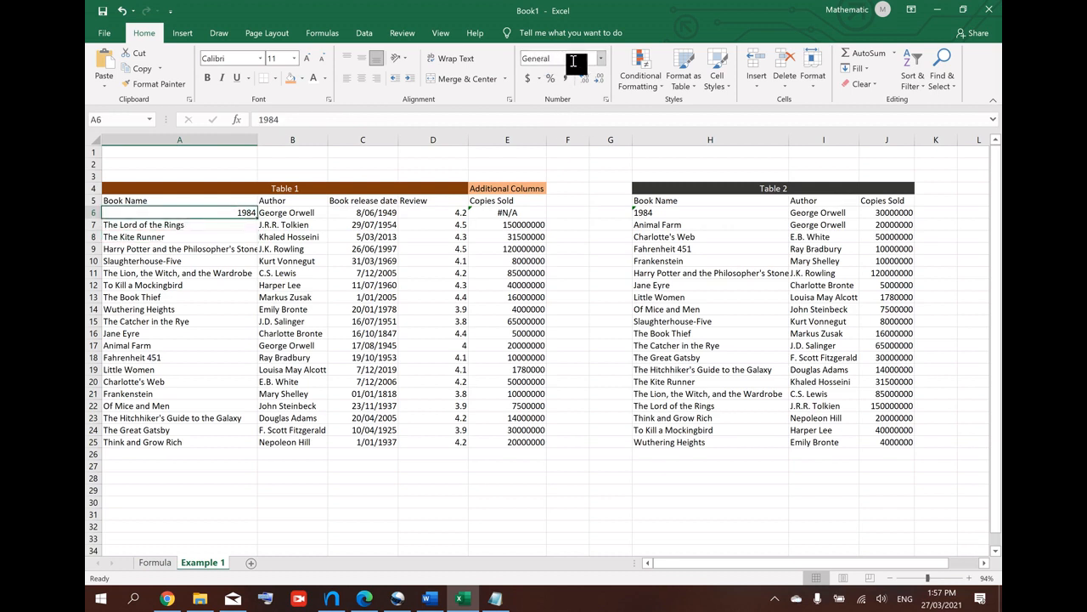
{"action": "left_click", "coordinate": [602, 59]}
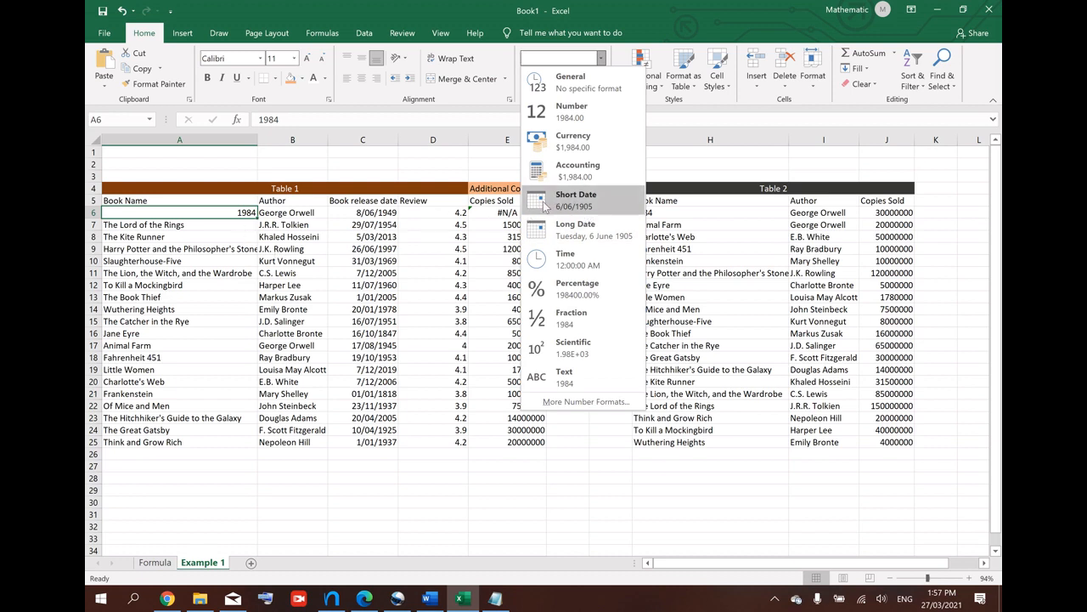
{"action": "left_click", "coordinate": [727, 266]}
Step: Convert the text-stored 1984 in H6 to a number and check E6 against Table 2's copies sold in J6
{"action": "left_click", "coordinate": [711, 212]}
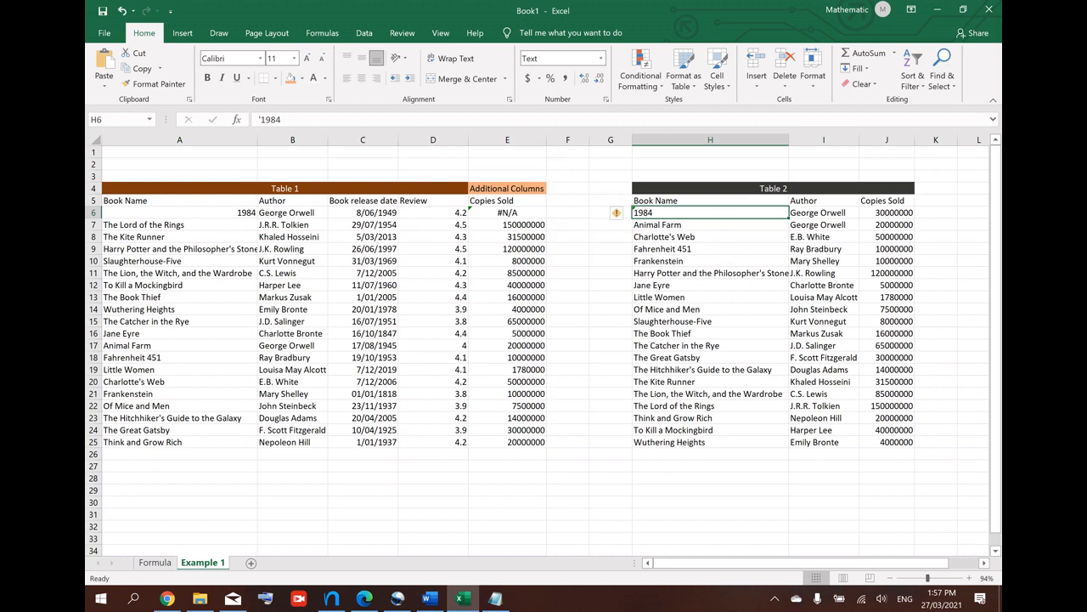
{"action": "left_click", "coordinate": [619, 213]}
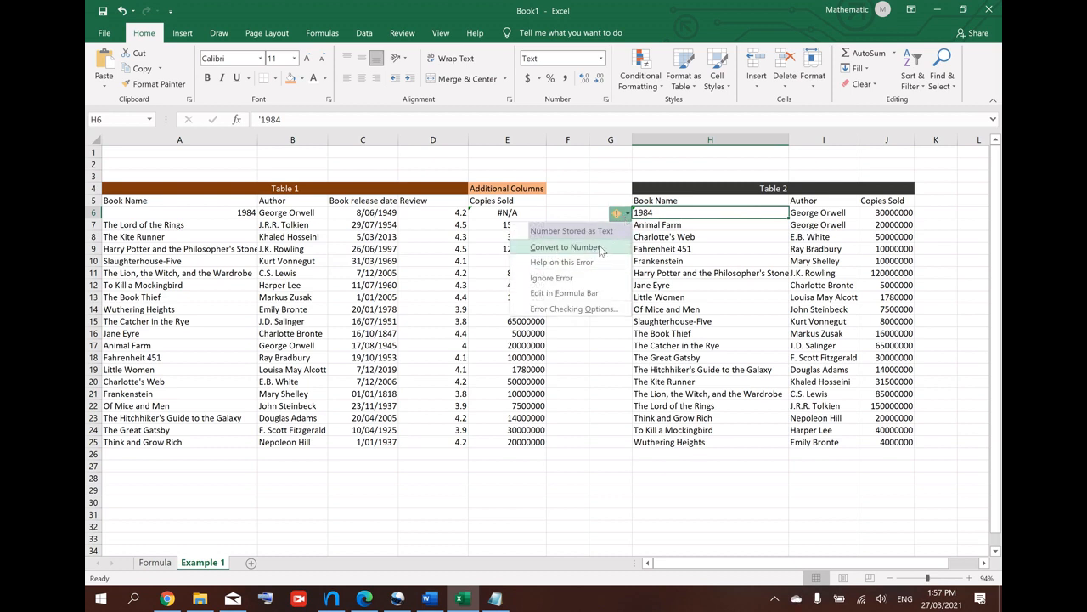
{"action": "left_click", "coordinate": [600, 247]}
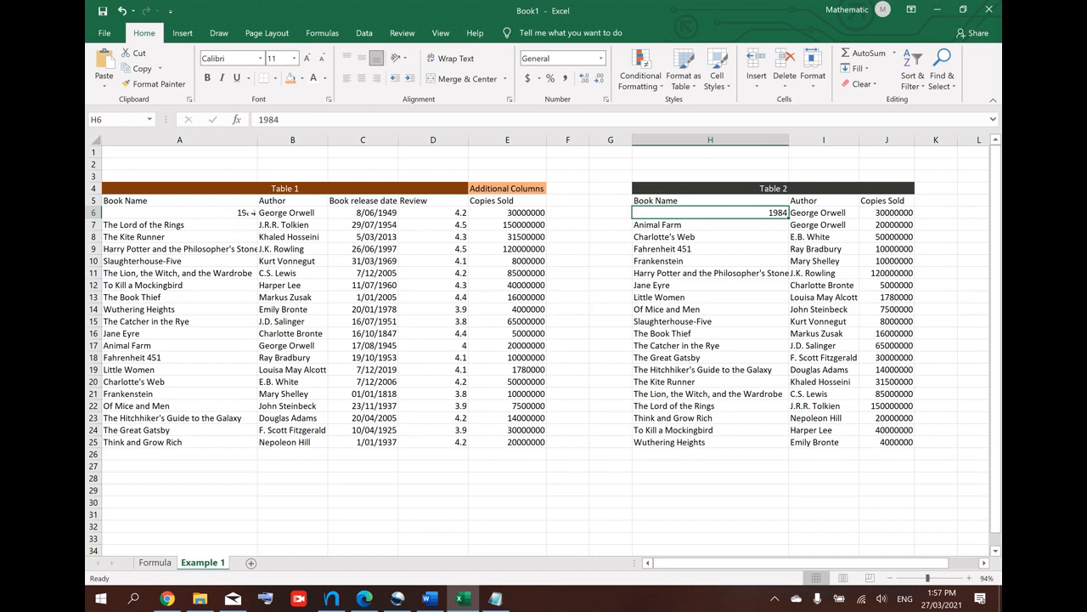
{"action": "left_click", "coordinate": [527, 213]}
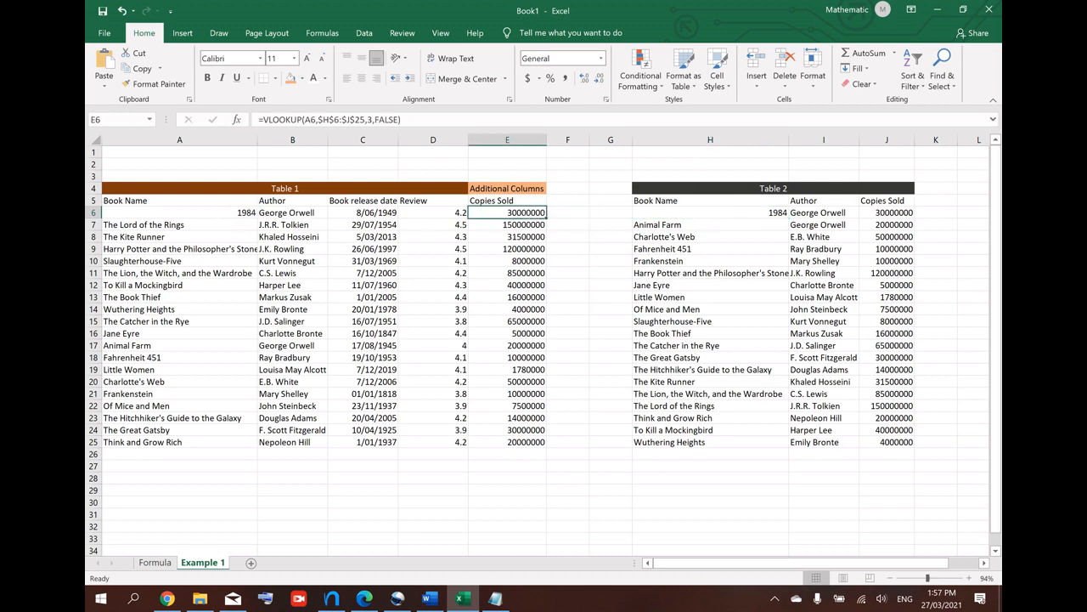
{"action": "left_click", "coordinate": [907, 213]}
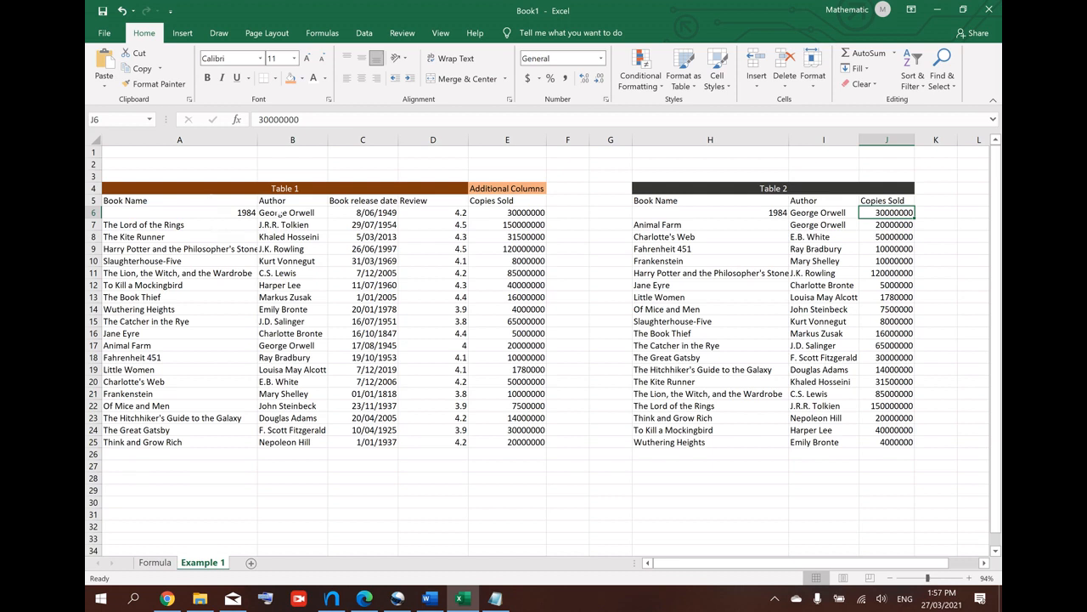
Step: Highlight both George Orwell author cells in Table 1, B6 and B17, with the light orange fill
{"action": "left_click", "coordinate": [169, 202]}
{"action": "left_click", "coordinate": [292, 201]}
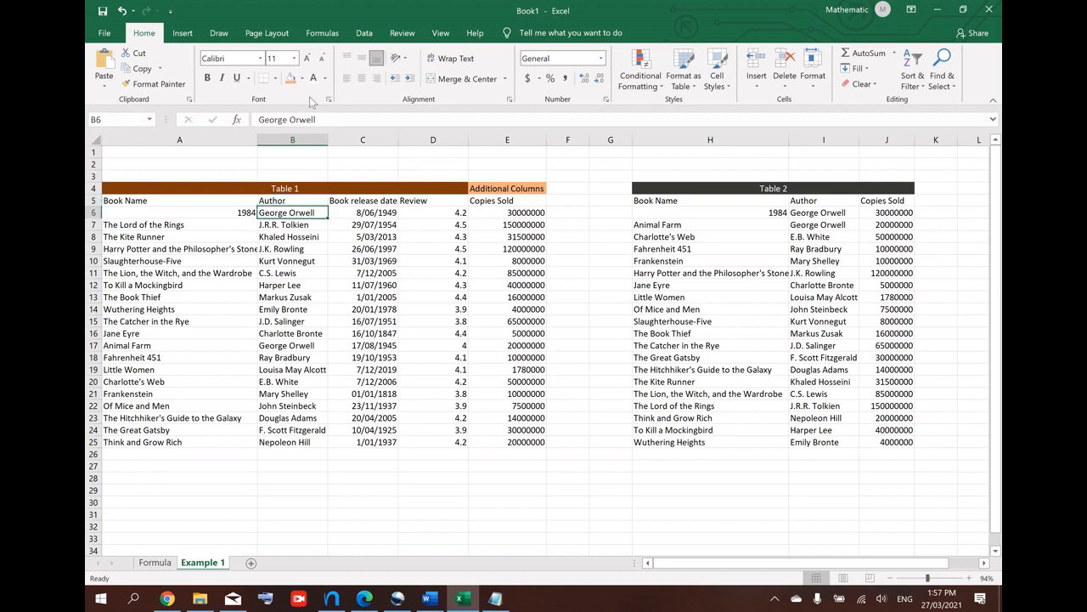
{"action": "left_click", "coordinate": [290, 77]}
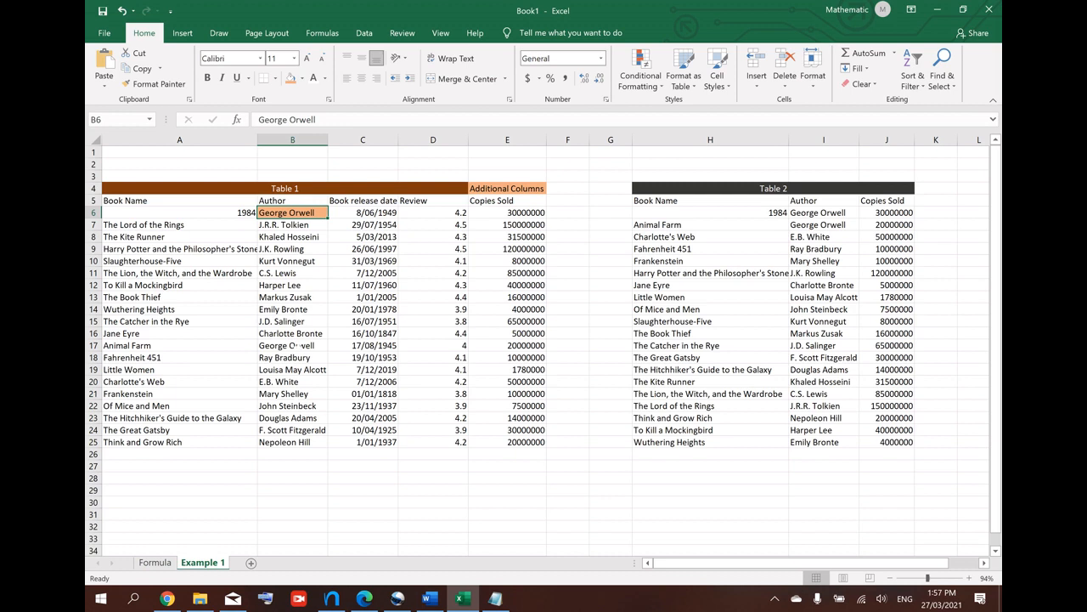
{"action": "left_click", "coordinate": [292, 346]}
{"action": "left_click", "coordinate": [290, 77]}
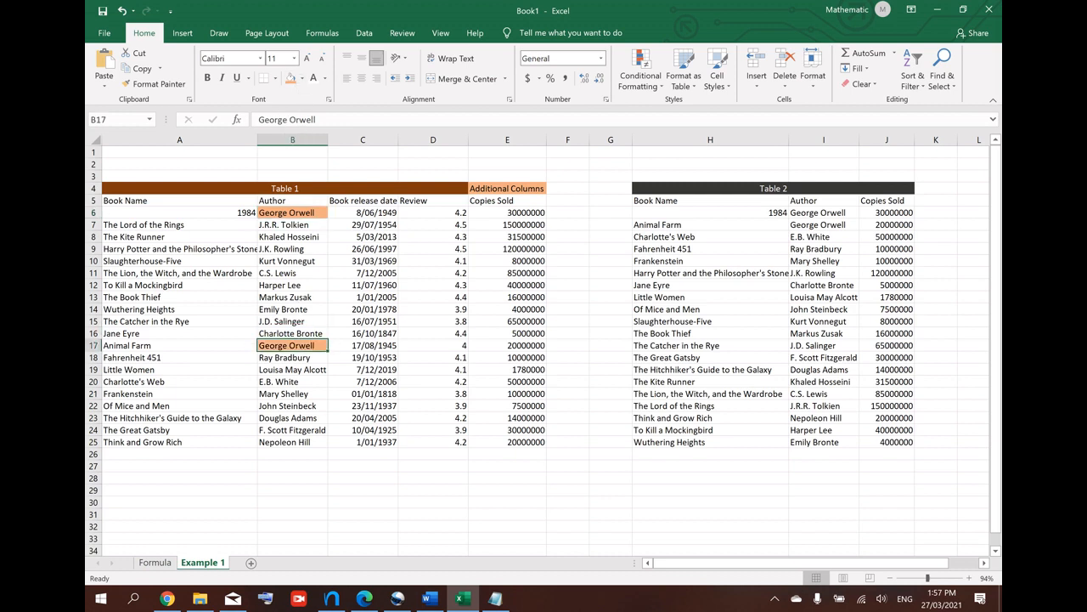
Step: Highlight the two George Orwell author cells in Table 2, I6:I7, with the same light orange fill
{"action": "key", "text": "Up"}
{"action": "key", "text": "Up"}
{"action": "key", "text": "Up"}
{"action": "key", "text": "Up"}
{"action": "key", "text": "Up"}
{"action": "key", "text": "Up"}
{"action": "key", "text": "Up"}
{"action": "key", "text": "Up"}
{"action": "key", "text": "Up"}
{"action": "key", "text": "Up"}
{"action": "key", "text": "Up"}
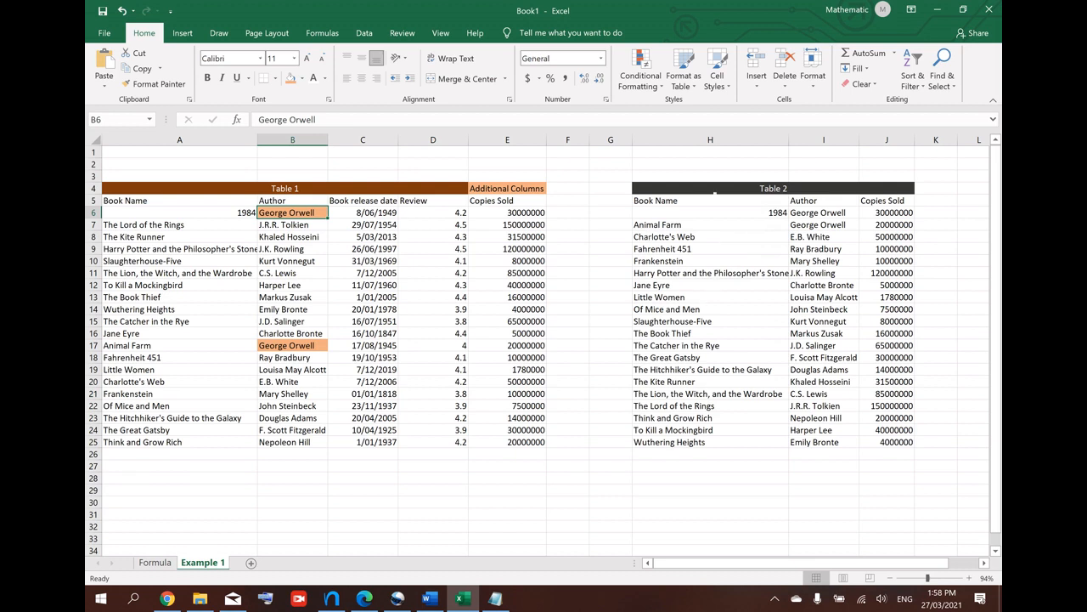
{"action": "left_click_drag", "start_coordinate": [817, 212], "coordinate": [820, 223]}
{"action": "left_click", "coordinate": [292, 78]}
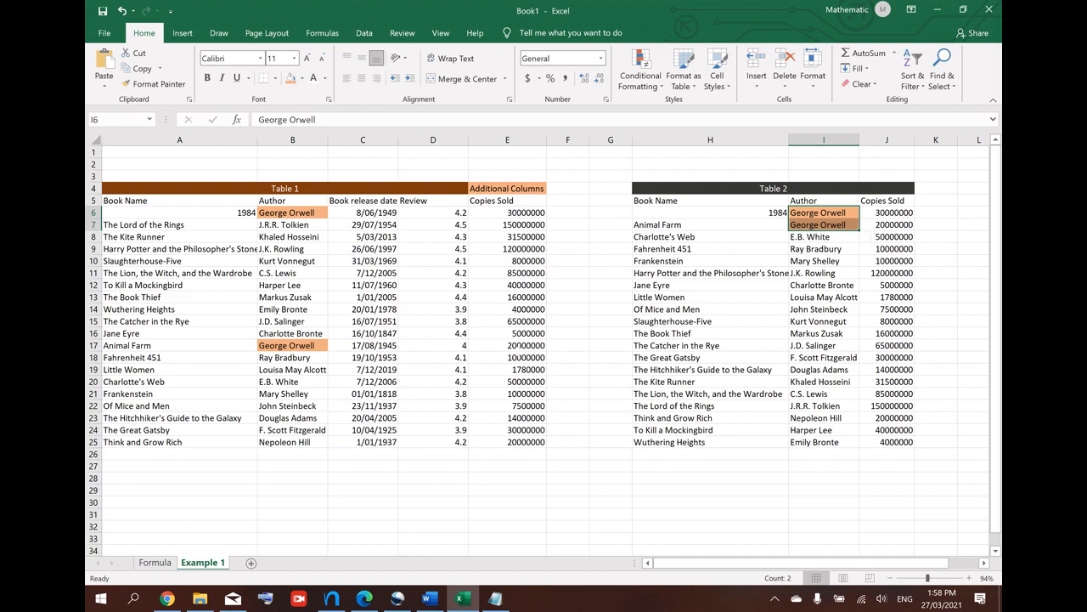
Step: Enter =VLOOKUP(B6,$I$6:$J$25,2,FALSE) in F6 to look up copies sold by author in Table 2
{"action": "left_click", "coordinate": [569, 212]}
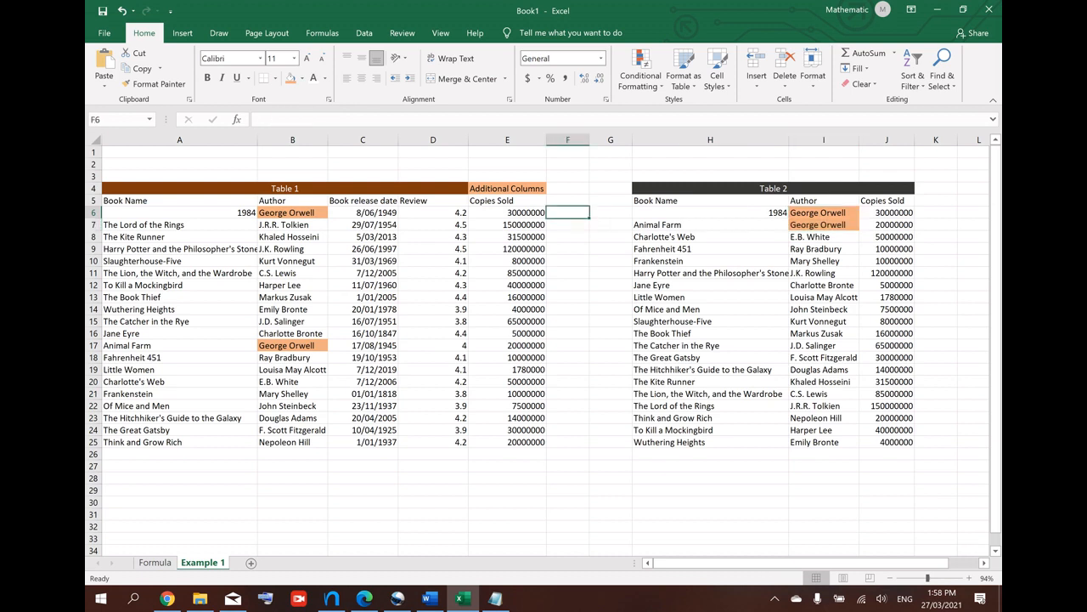
{"action": "type", "text": "=vlo"}
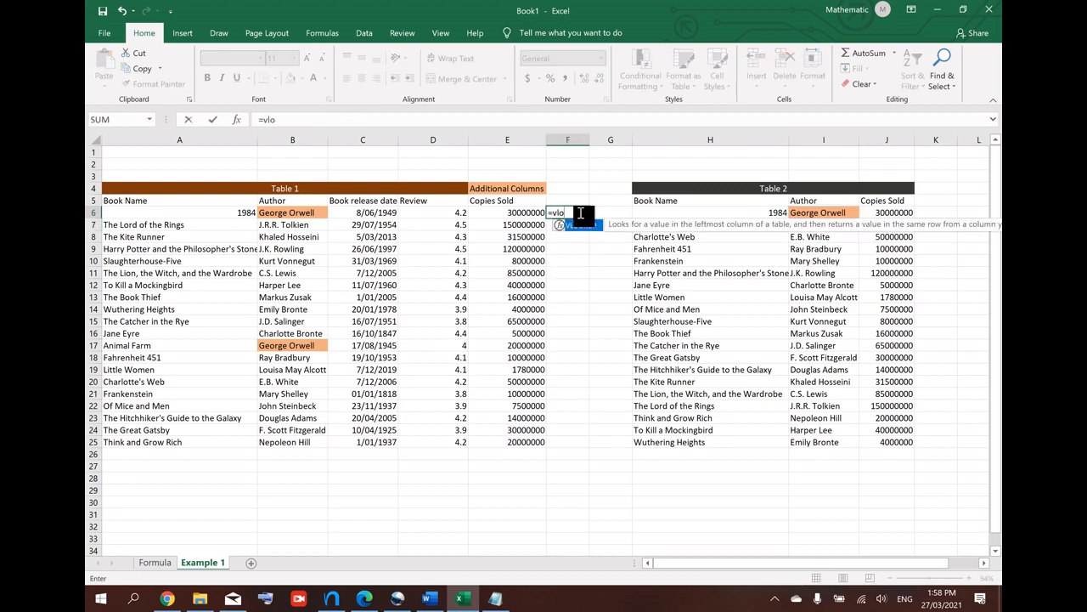
{"action": "type", "text": "okup("}
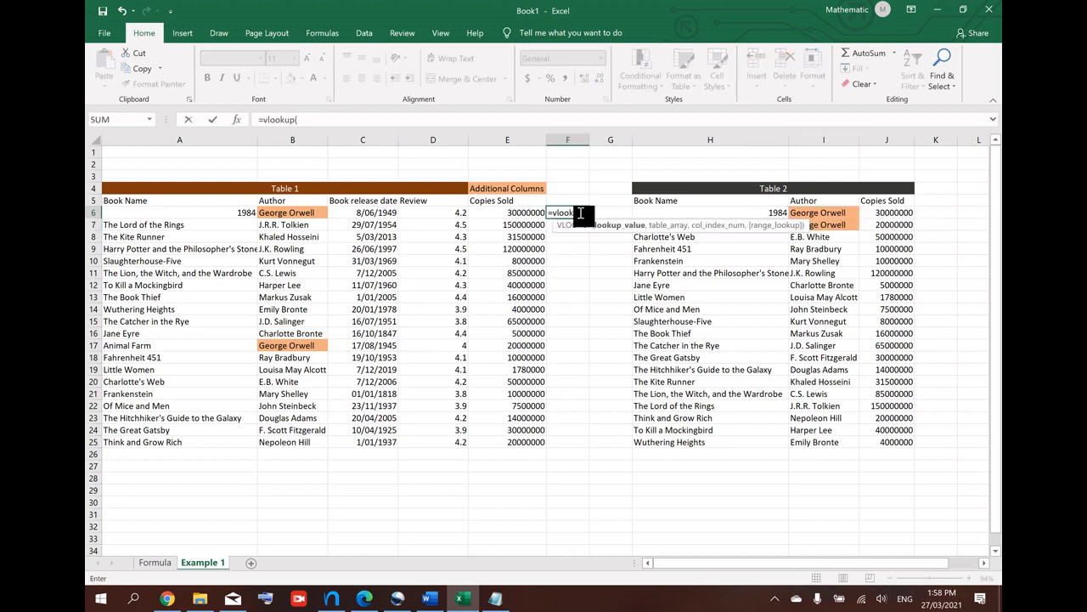
{"action": "left_click", "coordinate": [323, 212]}
{"action": "type", "text": ","}
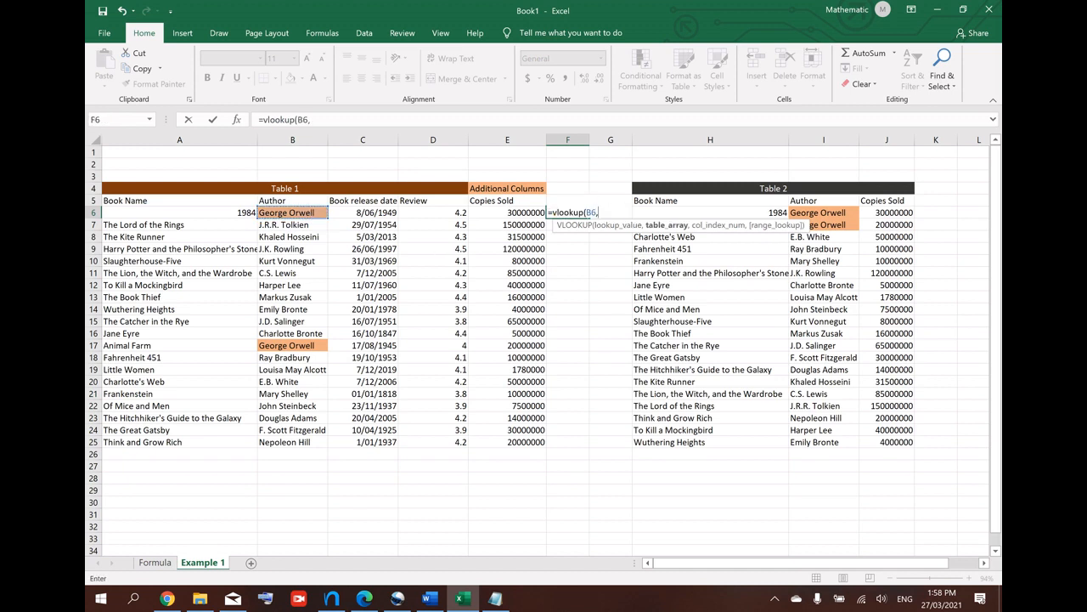
{"action": "left_click_drag", "start_coordinate": [837, 212], "coordinate": [888, 443]}
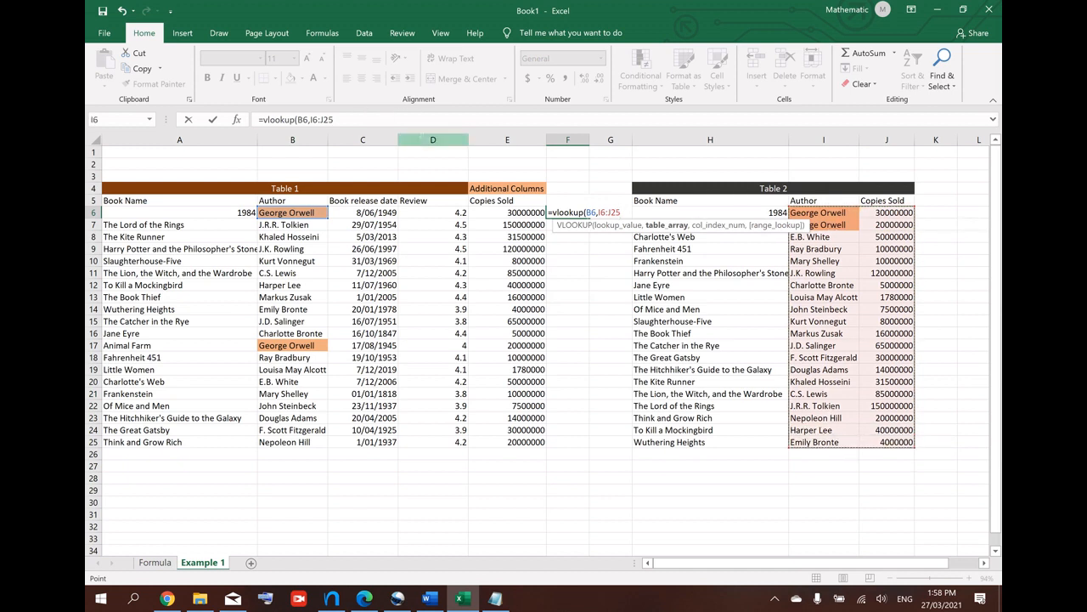
{"action": "left_click", "coordinate": [316, 120]}
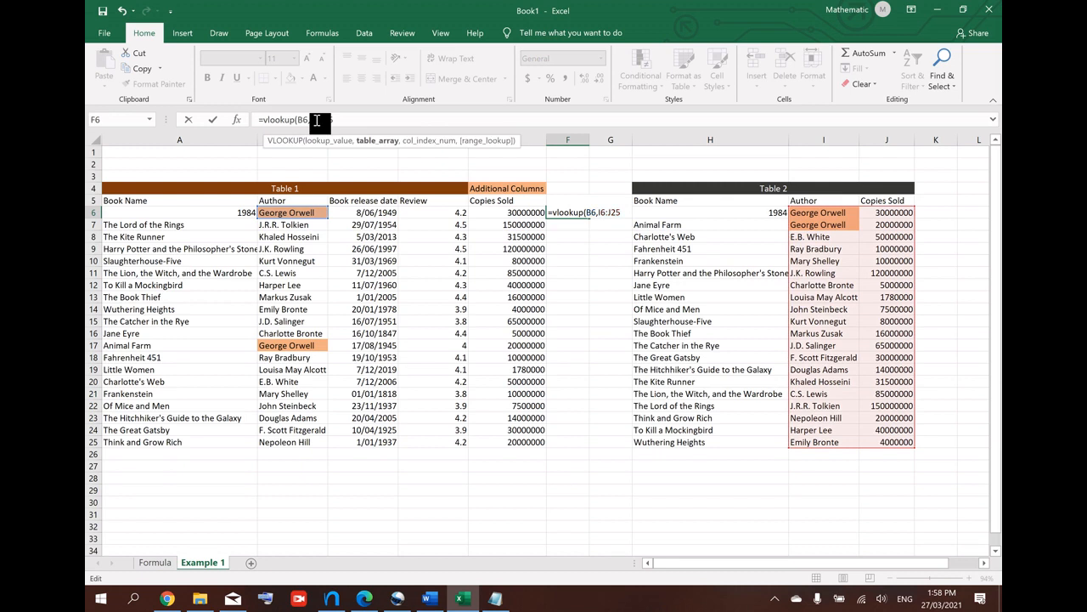
{"action": "key", "text": "F4"}
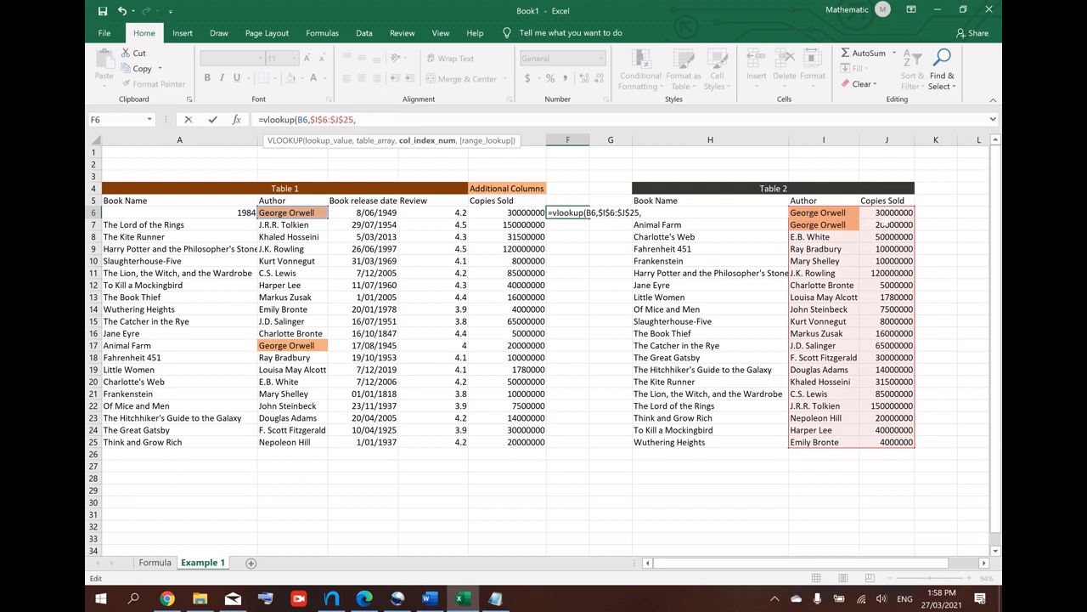
{"action": "type", "text": "2,FALSE)"}
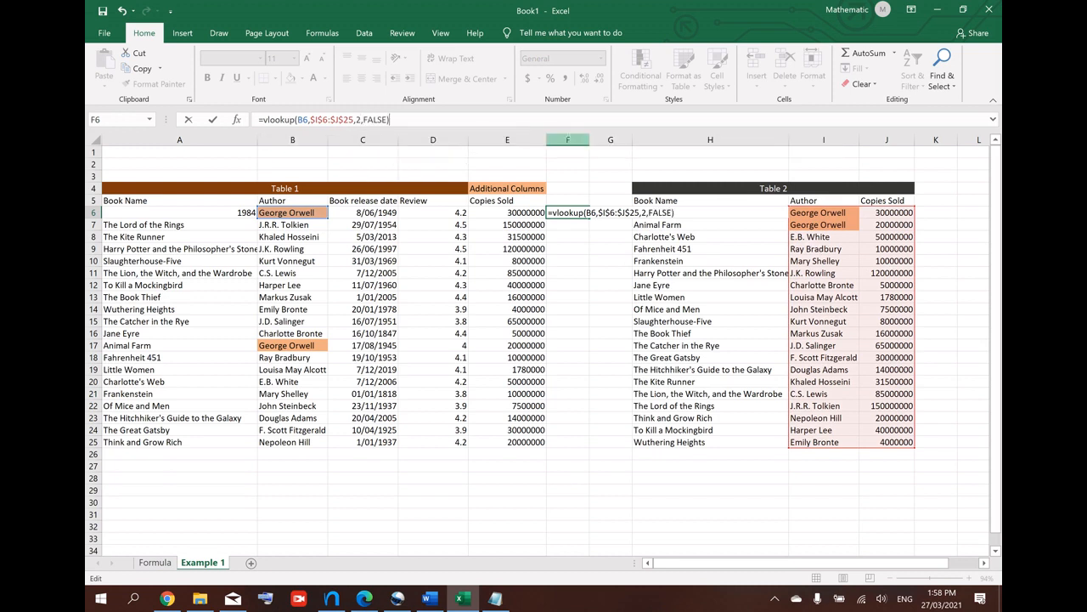
{"action": "key", "text": "Return"}
Step: Fill the author lookup formula from F6 down to F25 and autofit column F's width
{"action": "left_click", "coordinate": [567, 212]}
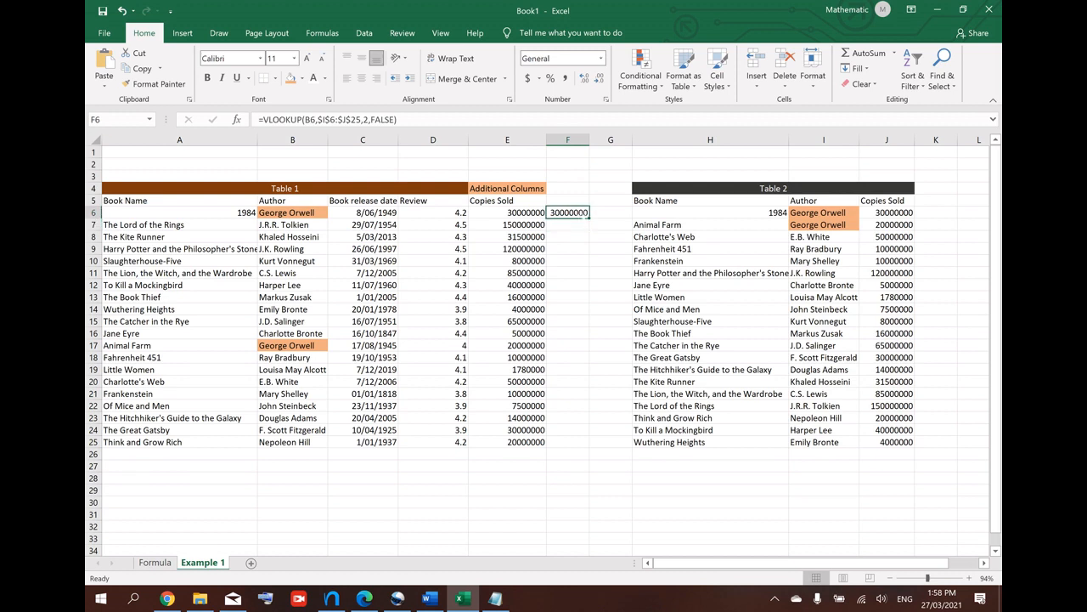
{"action": "left_click_drag", "start_coordinate": [589, 218], "coordinate": [589, 447]}
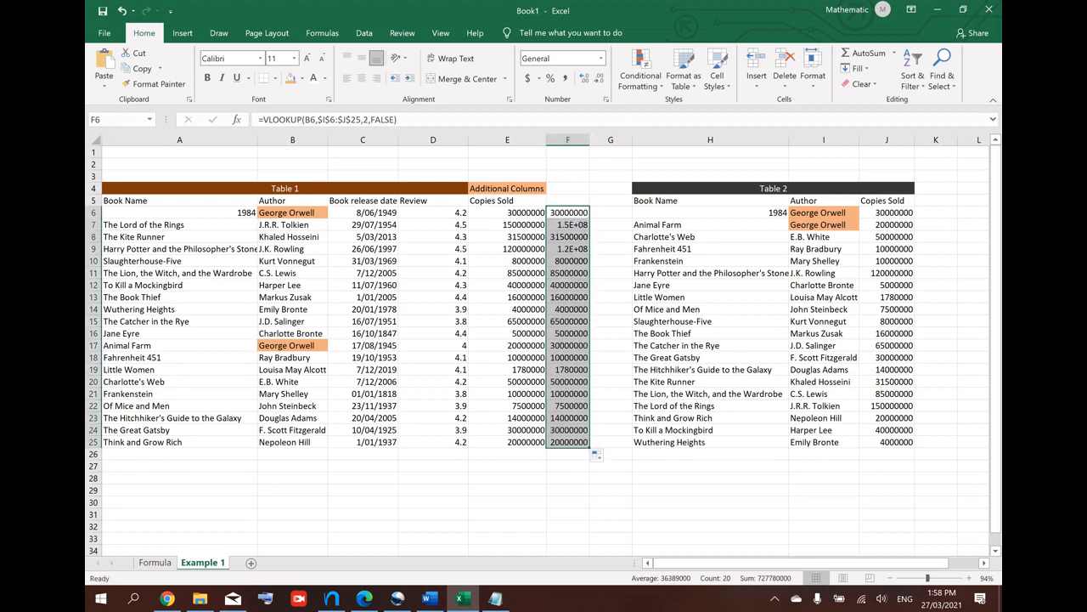
{"action": "double_click", "coordinate": [590, 139]}
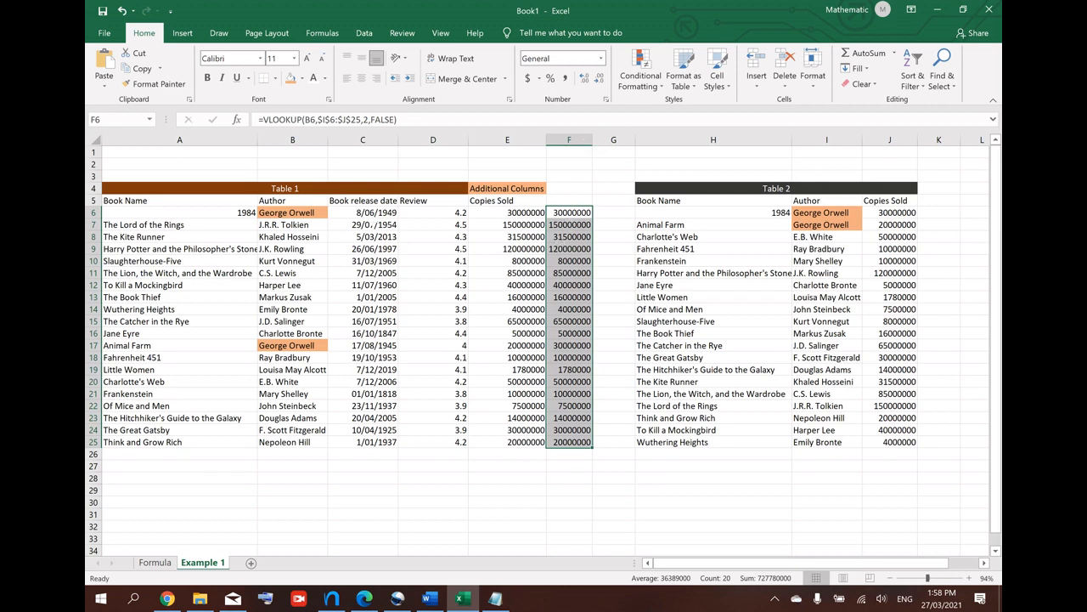
Step: Compare the George Orwell rows 6 and 17 across columns B to F, and highlight F6 and F17 with the light orange fill
{"action": "left_click", "coordinate": [311, 225]}
{"action": "left_click_drag", "start_coordinate": [311, 214], "coordinate": [585, 213]}
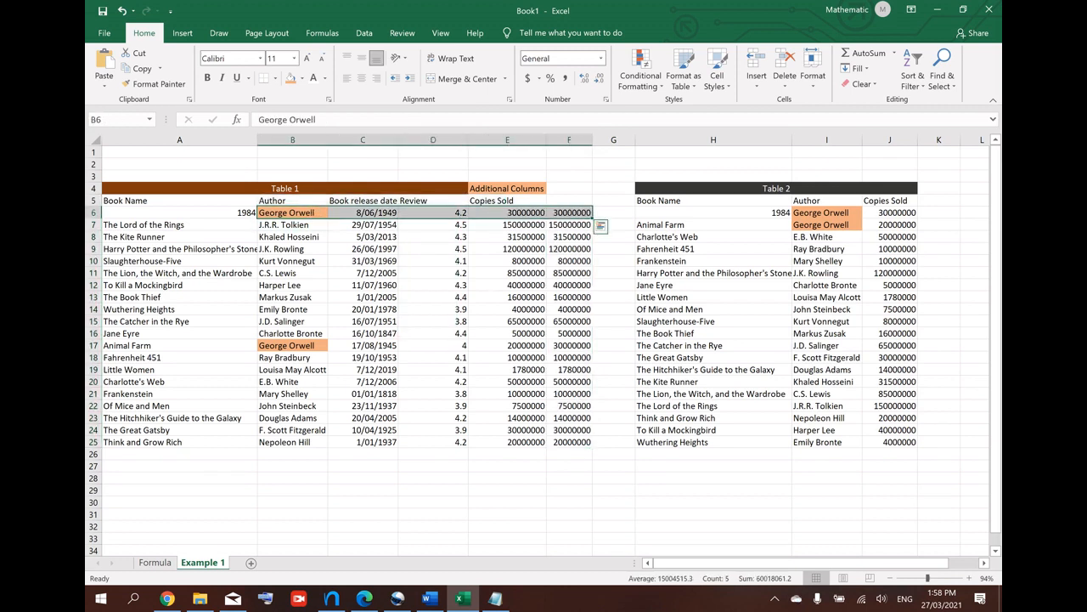
{"action": "left_click", "coordinate": [308, 346]}
{"action": "left_click_drag", "start_coordinate": [308, 346], "coordinate": [586, 345]}
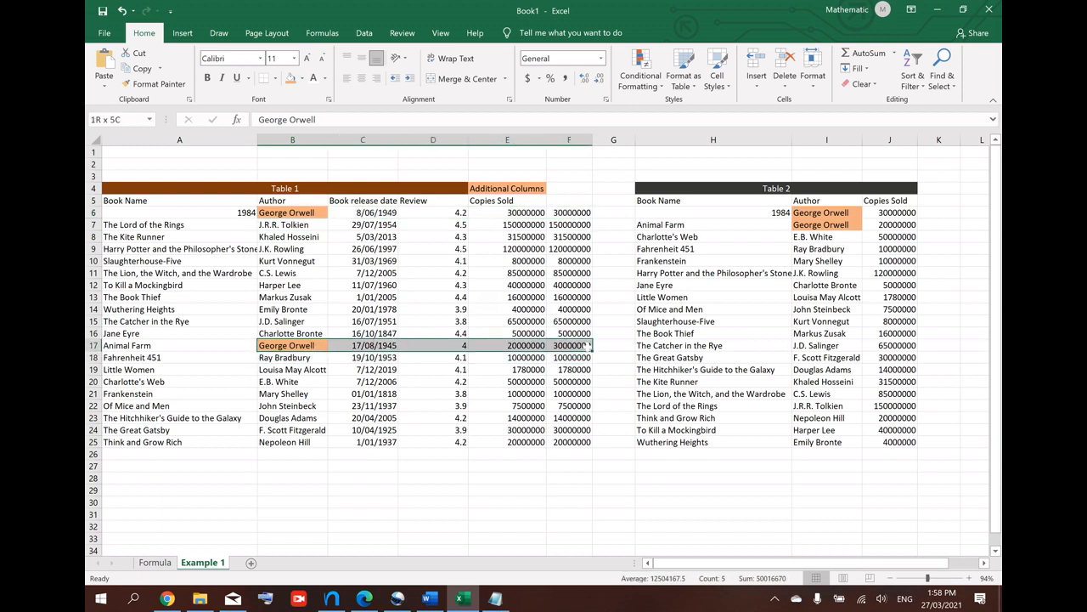
{"action": "left_click", "coordinate": [579, 213]}
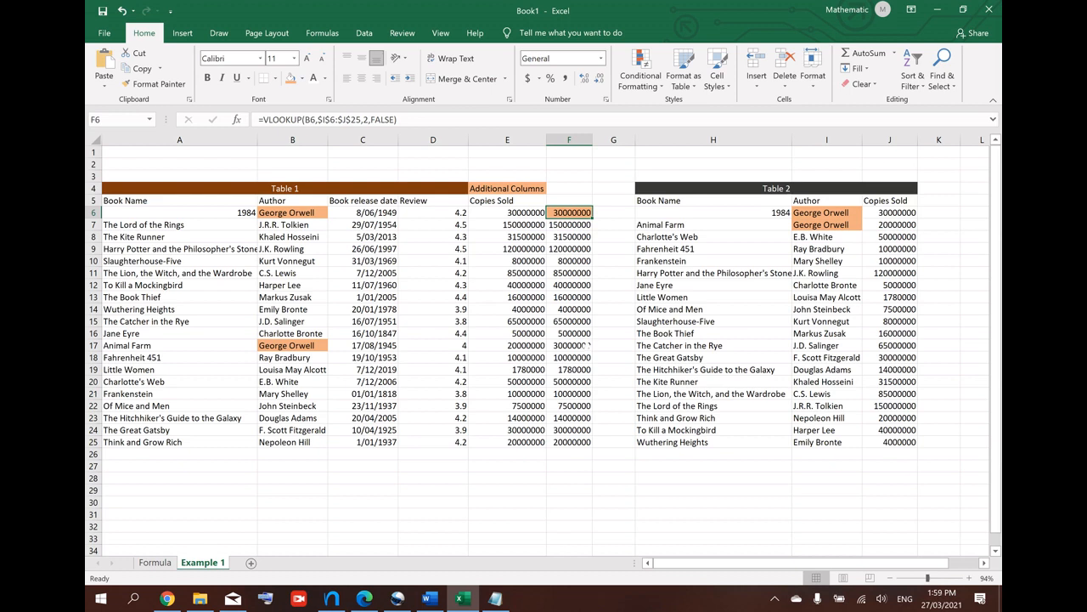
{"action": "left_click", "coordinate": [581, 346]}
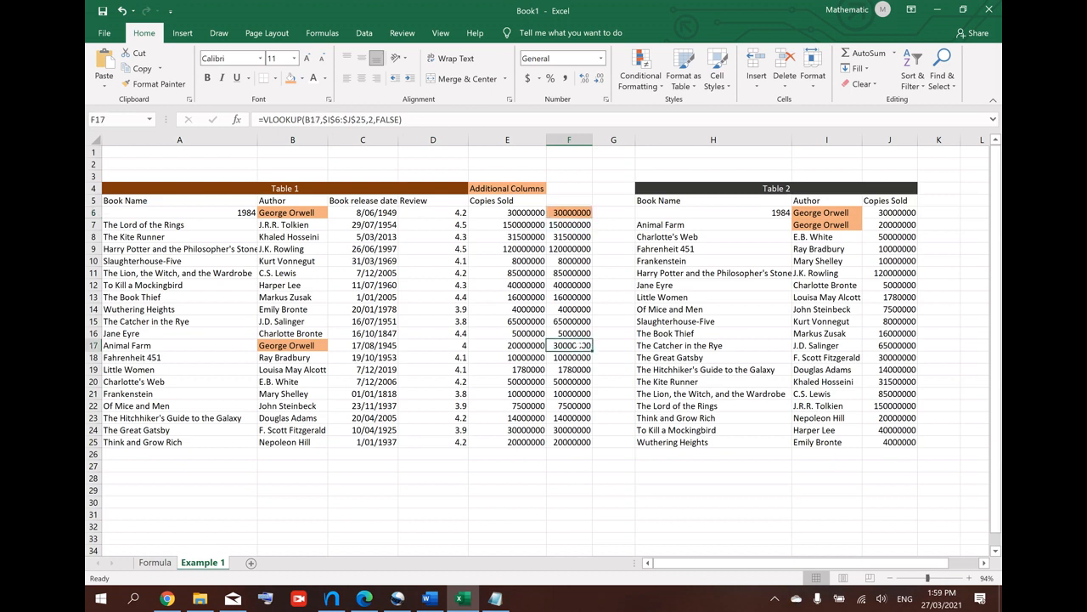
{"action": "left_click", "coordinate": [290, 79]}
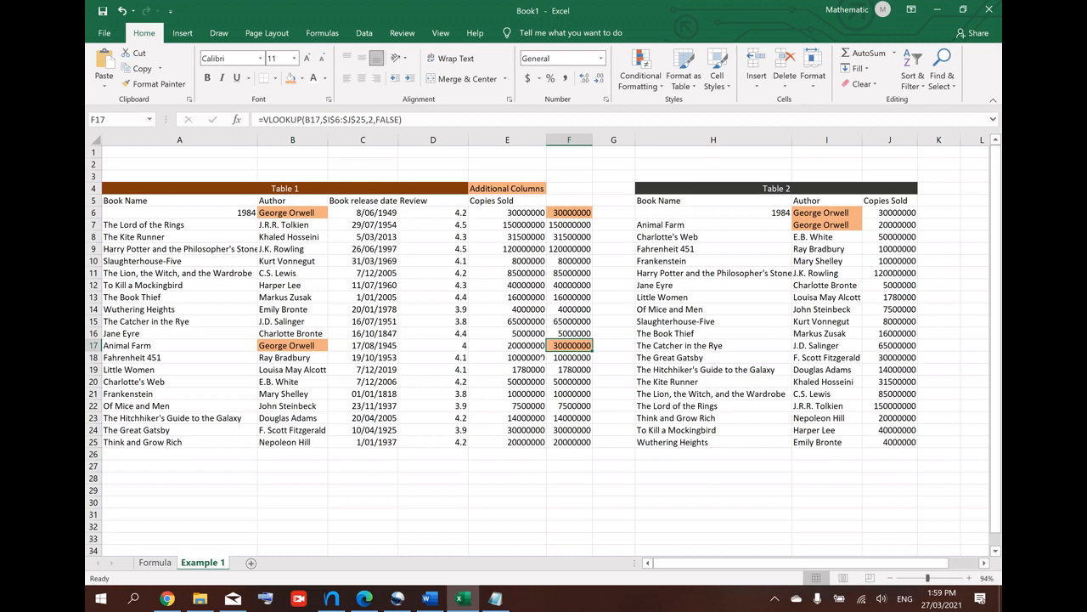
{"action": "left_click", "coordinate": [298, 598]}
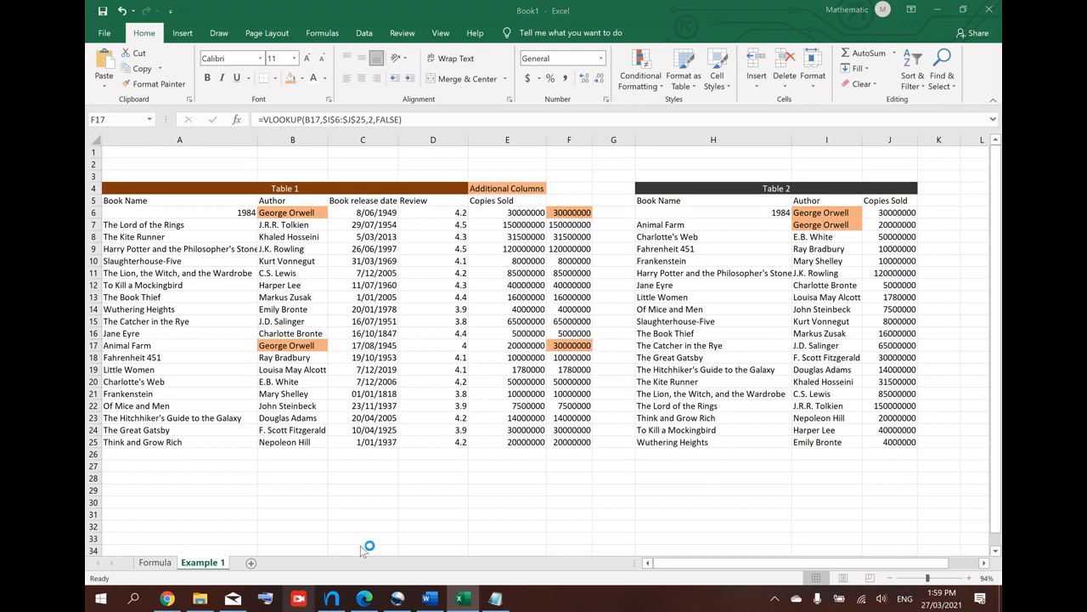